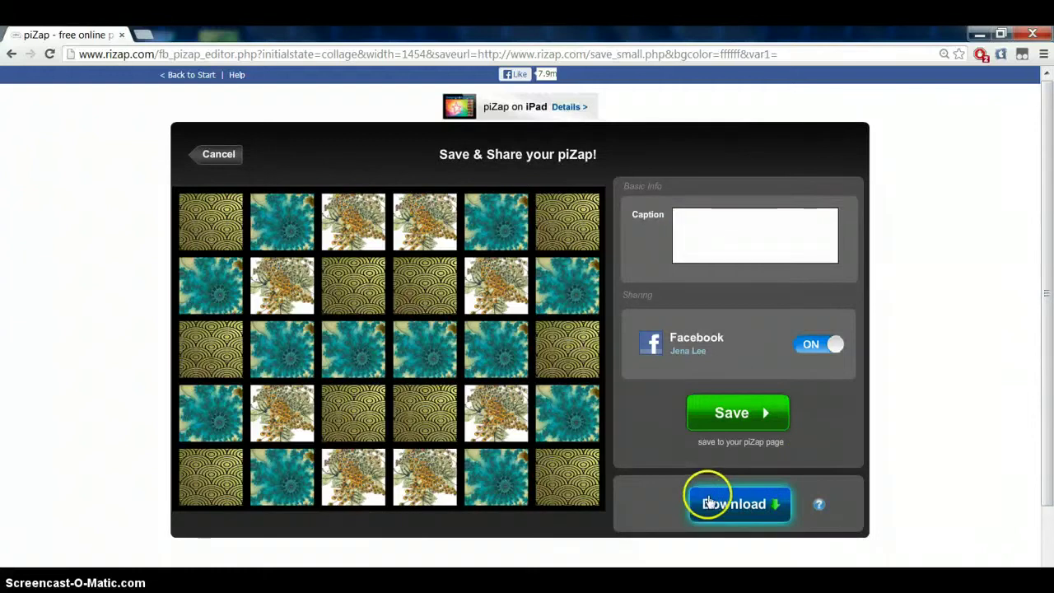
- Download the finished quilt collage as QUILT 1 into the NEW QUILTS folder, dismiss the Facebook sharing offer and close the browser
click(708, 502)
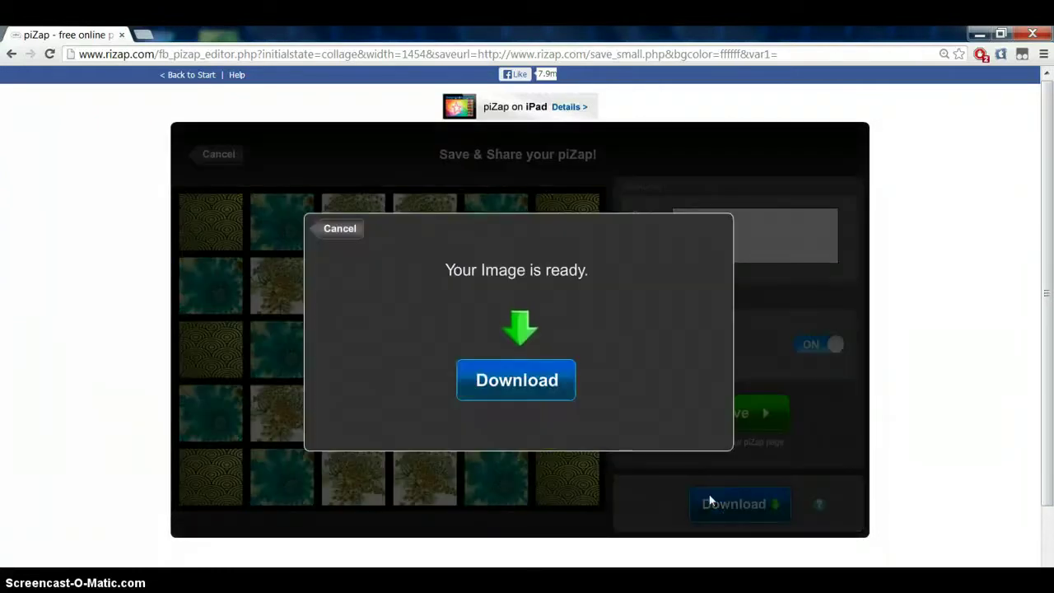
click(527, 378)
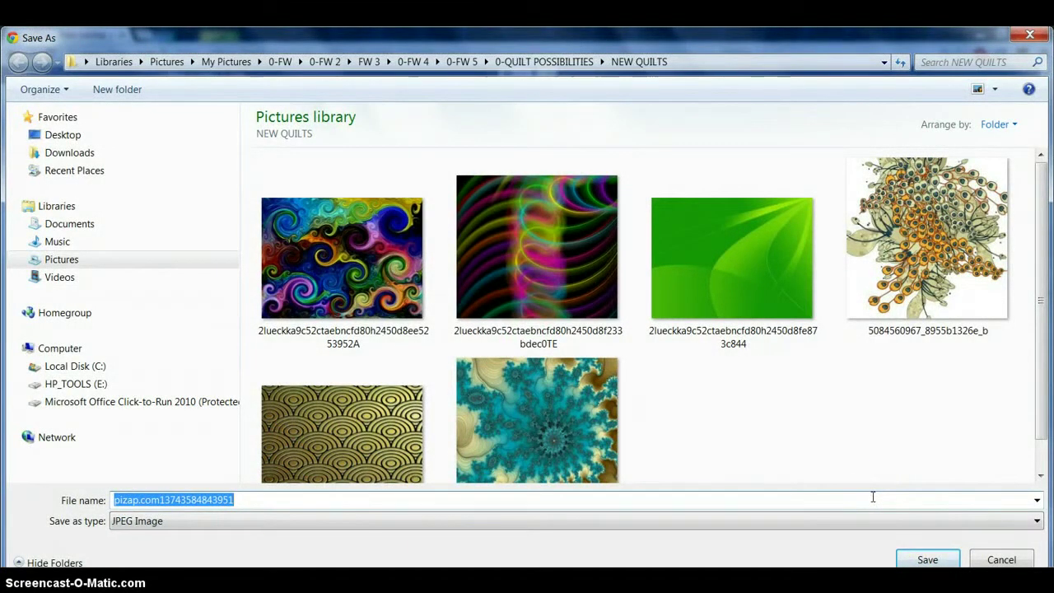
text(QUILT 1)
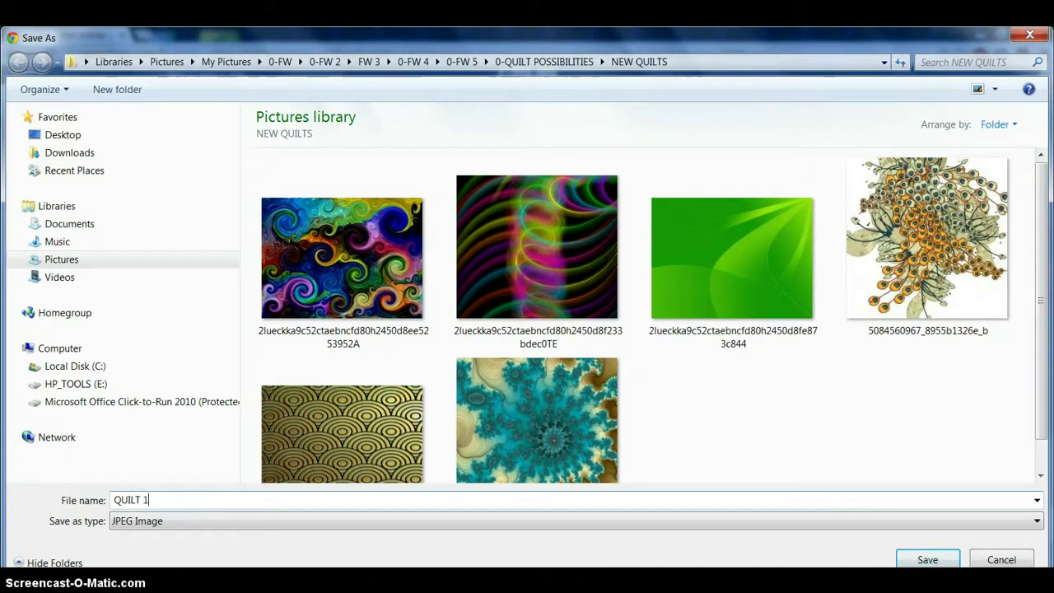
key(Return)
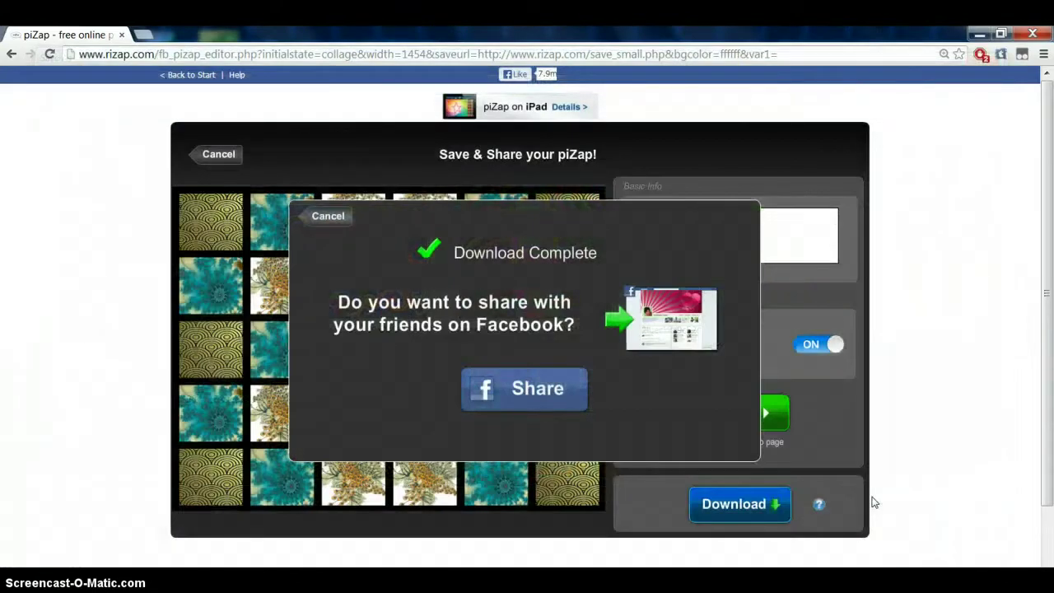
click(328, 216)
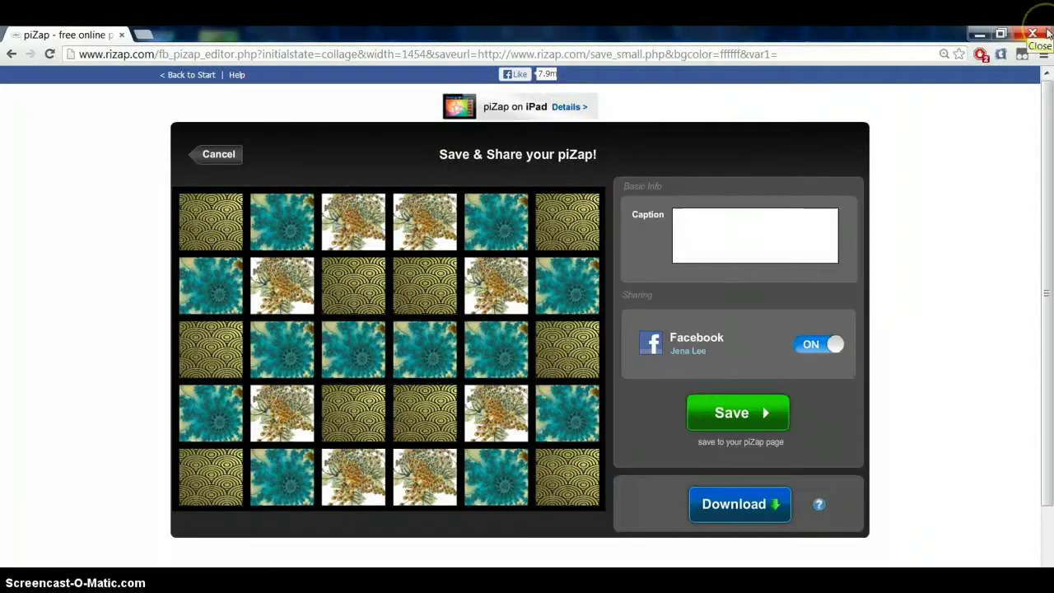
click(1048, 33)
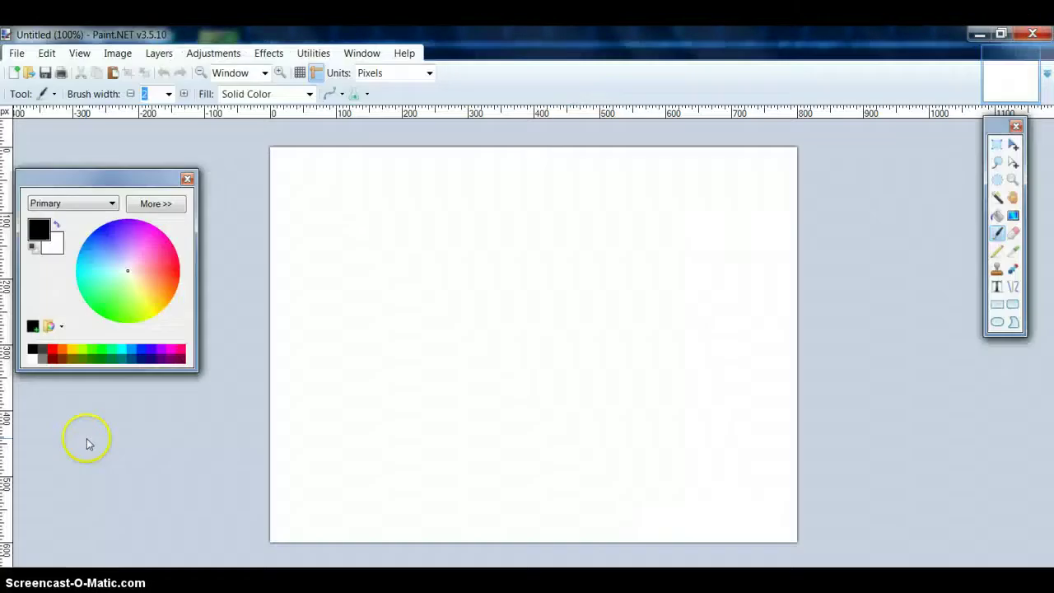
- In Paint.NET, start opening an image and browse to the NEW QUILTS folder inside 0-FW 5's 0-QUILT POSSIBILITIES folder
click(14, 54)
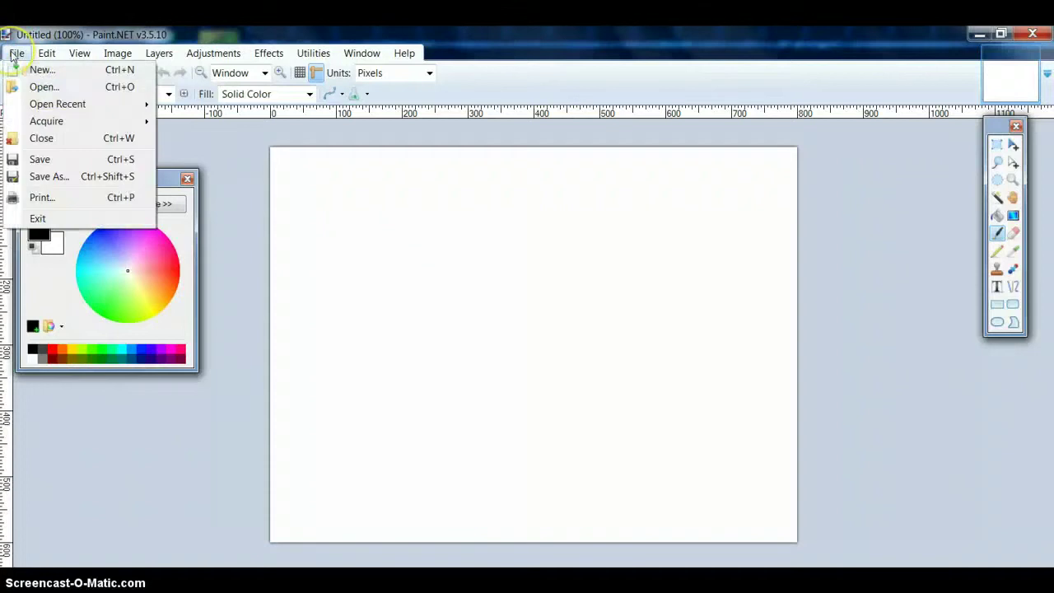
click(58, 89)
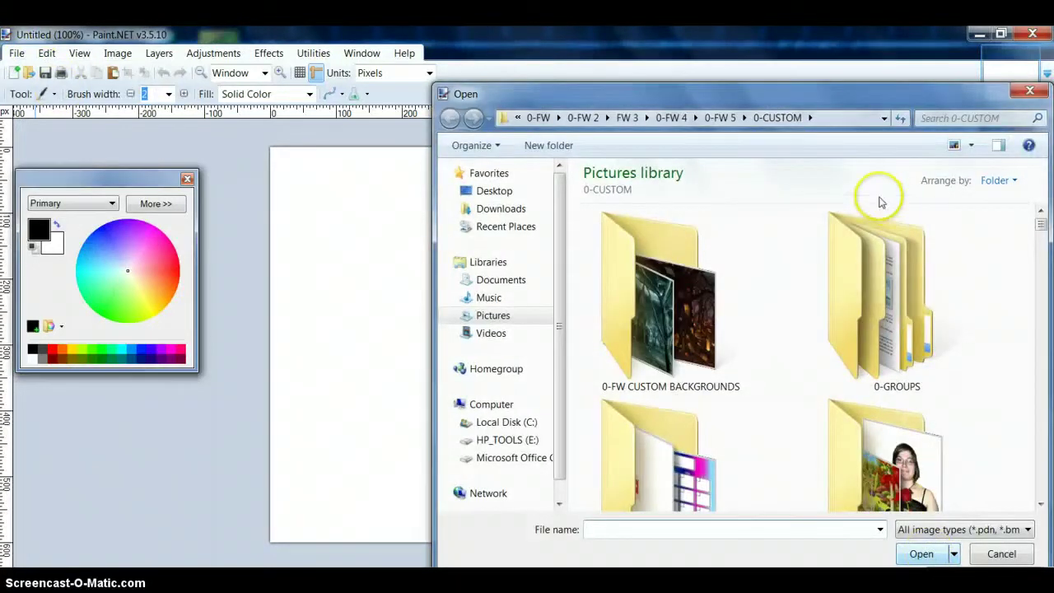
click(720, 118)
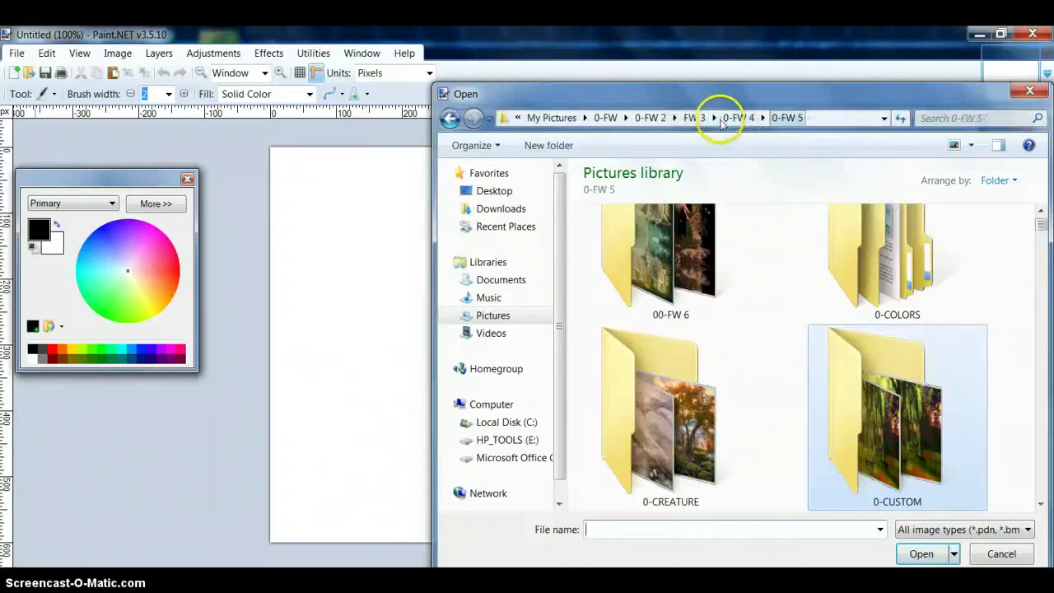
double_click(756, 245)
click(718, 118)
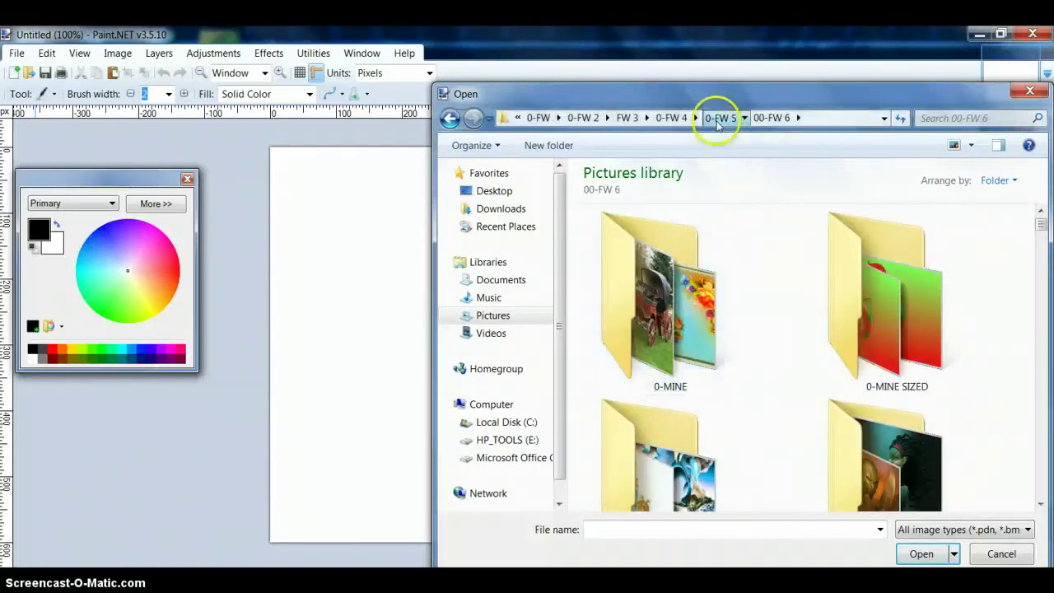
scroll(783, 332, down, 1)
scroll(785, 339, down, 1)
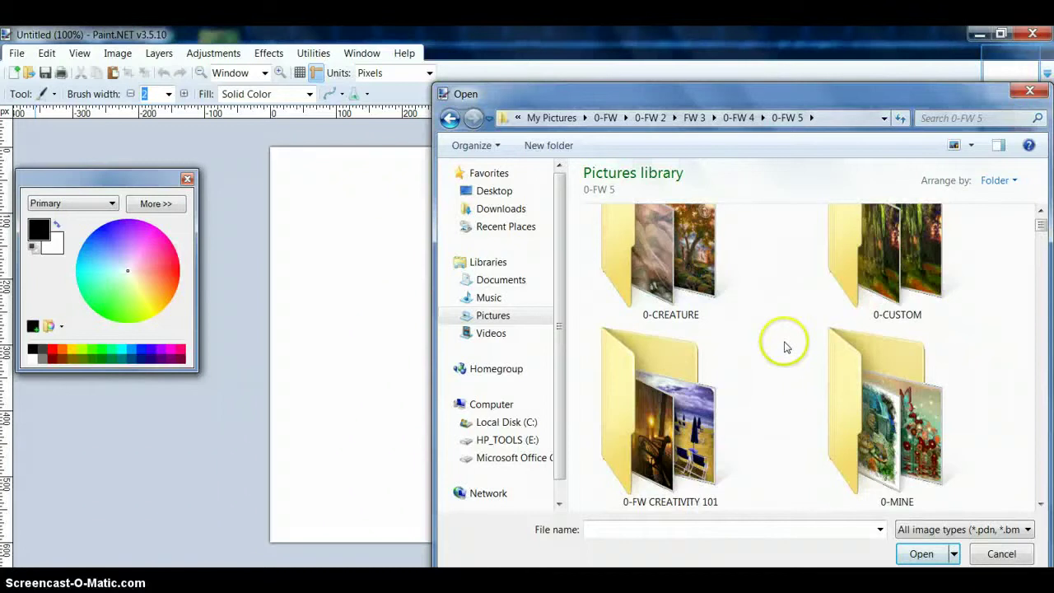
scroll(784, 347, down, 1)
scroll(784, 347, down, 1)
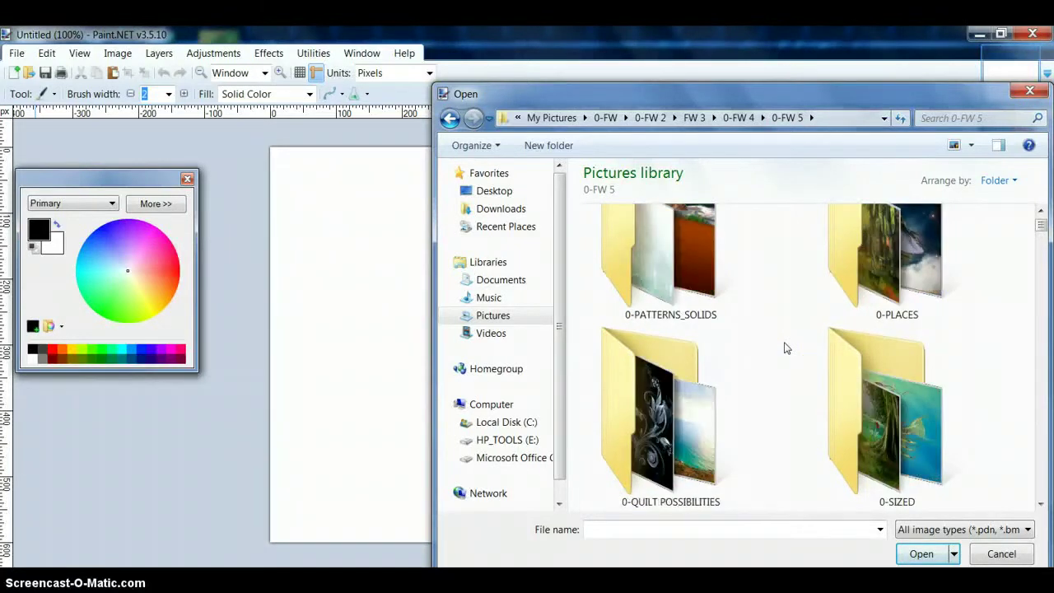
double_click(675, 424)
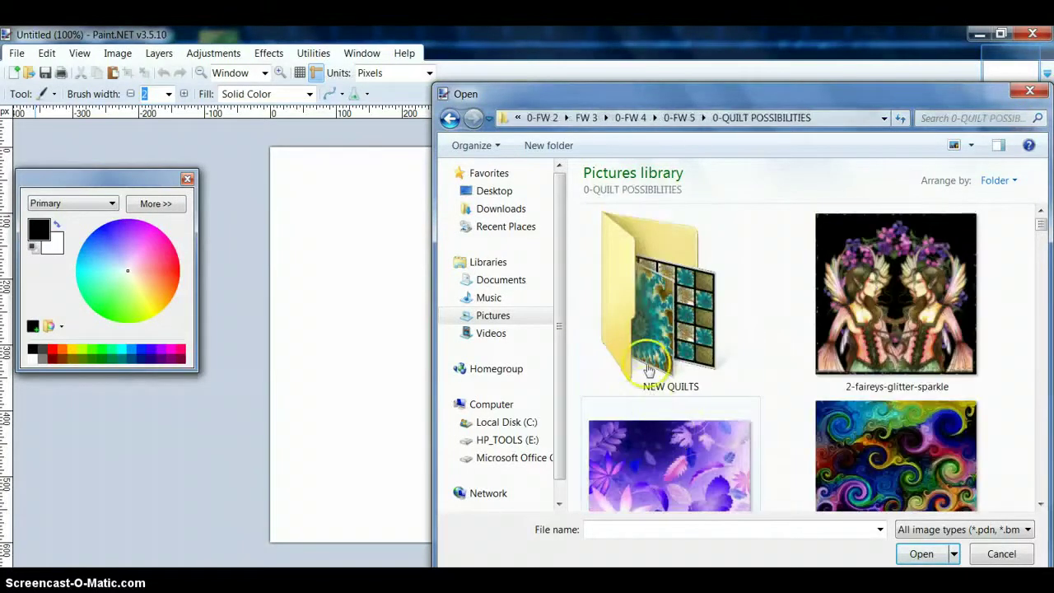
double_click(649, 370)
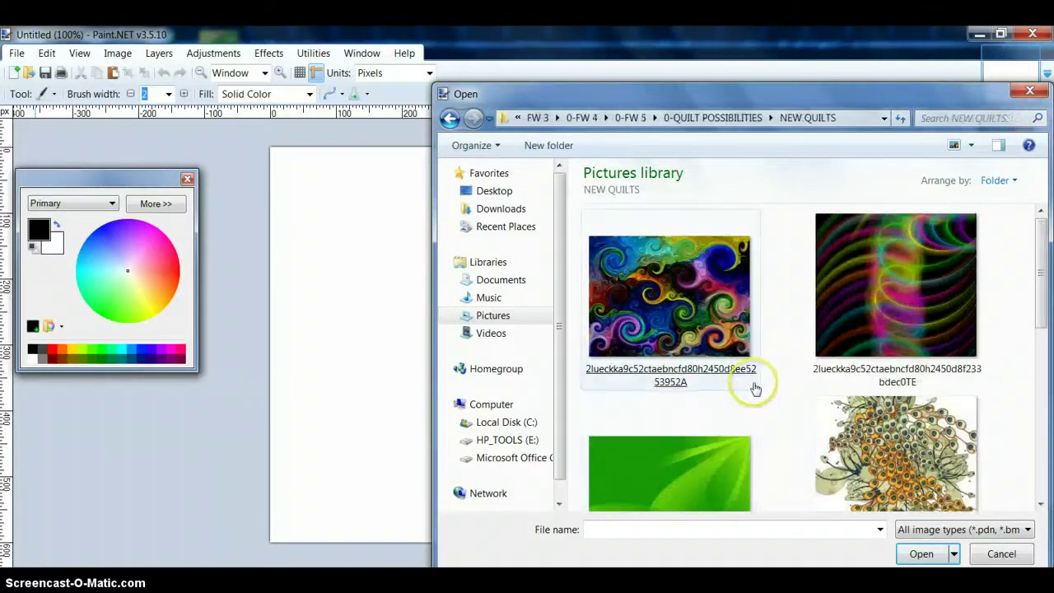
- Open the QUILT 1 image from the NEW QUILTS folder
scroll(754, 388, down, 3)
click(745, 383)
scroll(751, 387, down, 2)
click(667, 409)
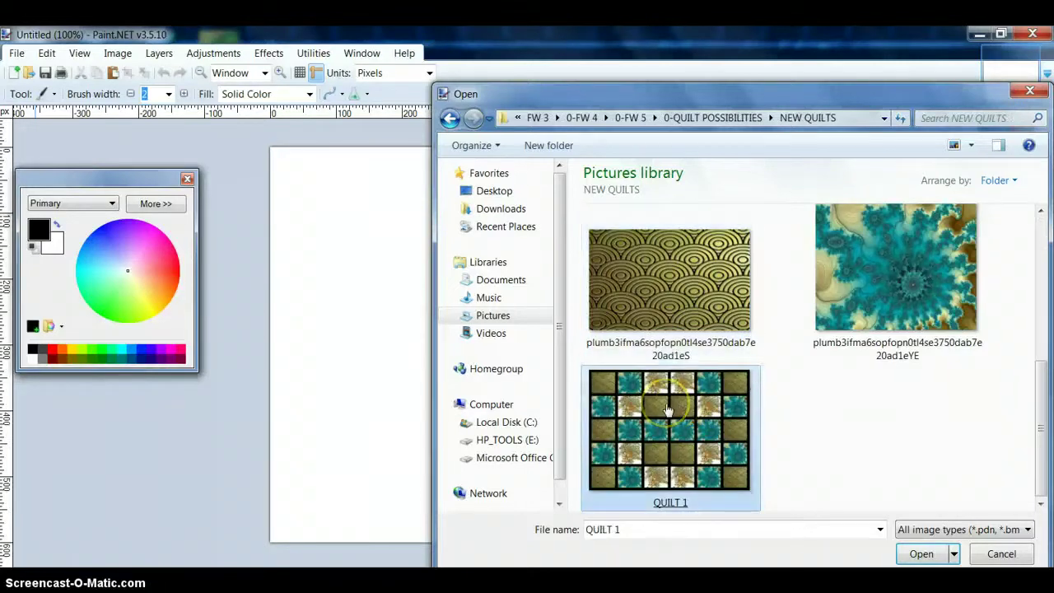
double_click(668, 410)
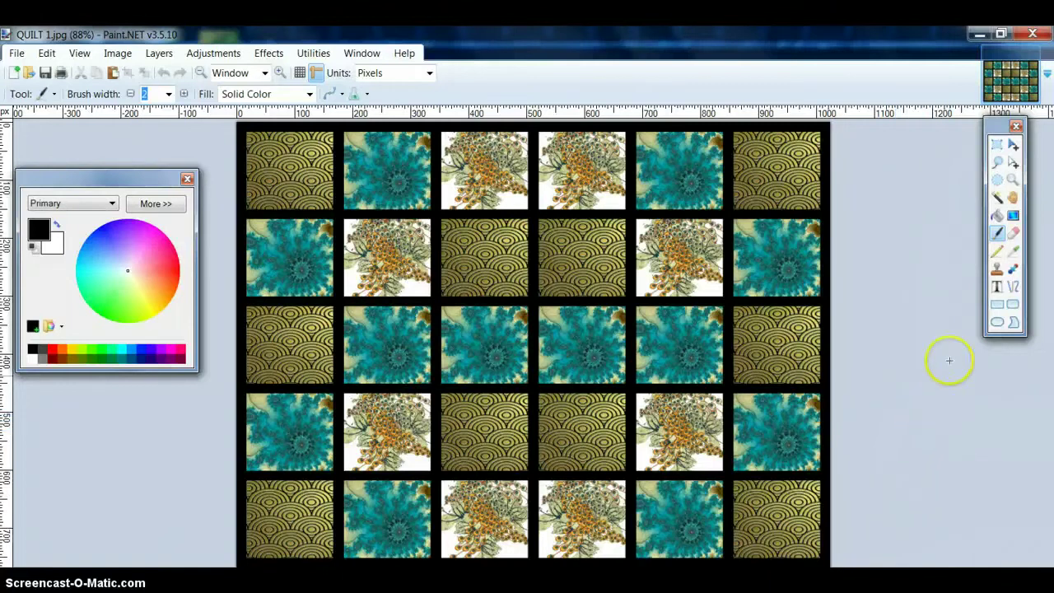
- Resize the quilt image to 600 pixels wide and 450 pixels high
click(117, 55)
click(144, 86)
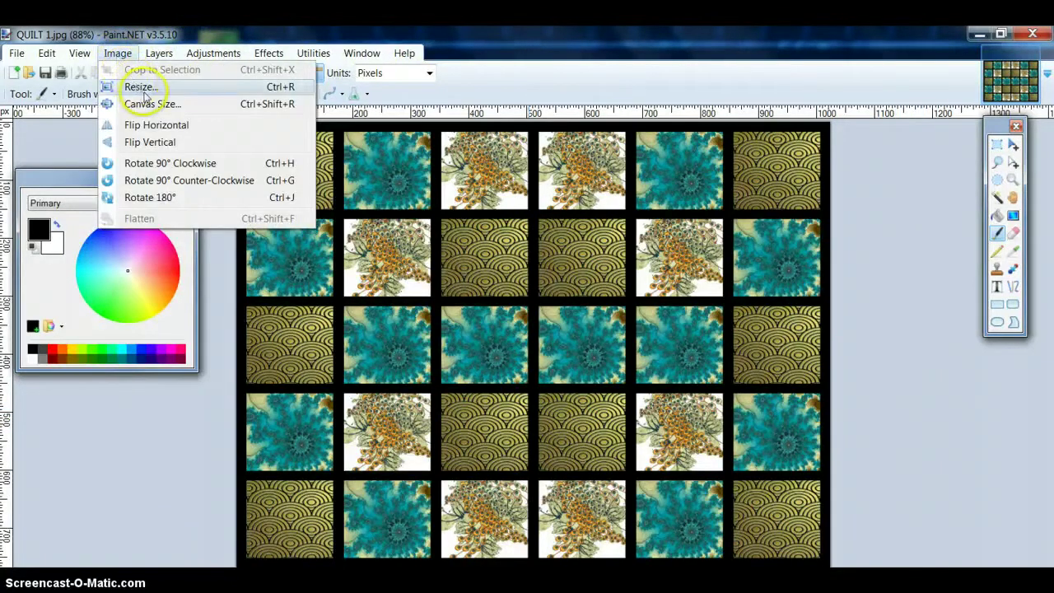
click(145, 91)
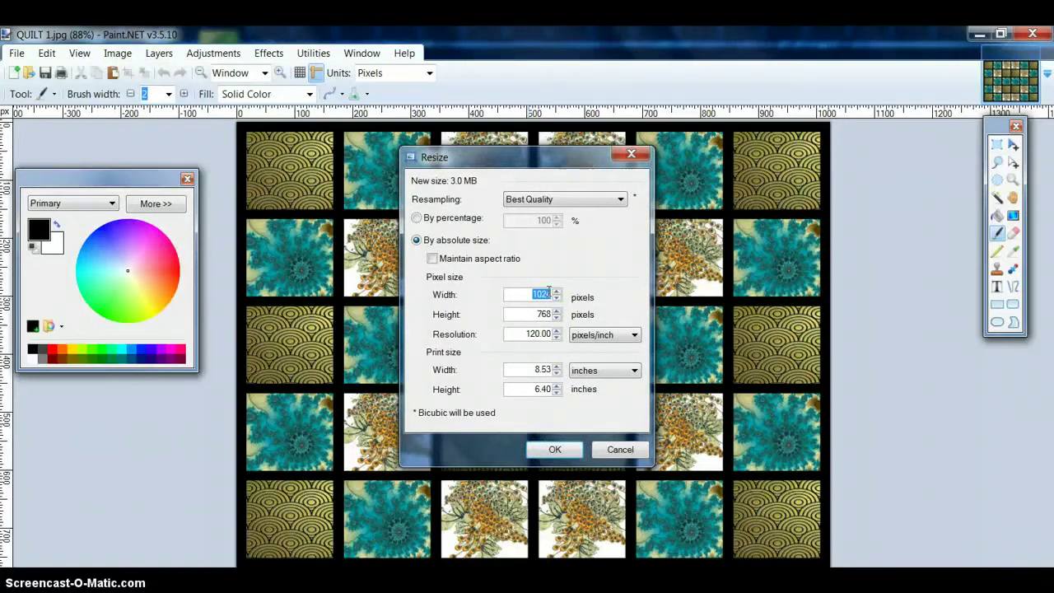
click(530, 329)
click(548, 314)
text(450)
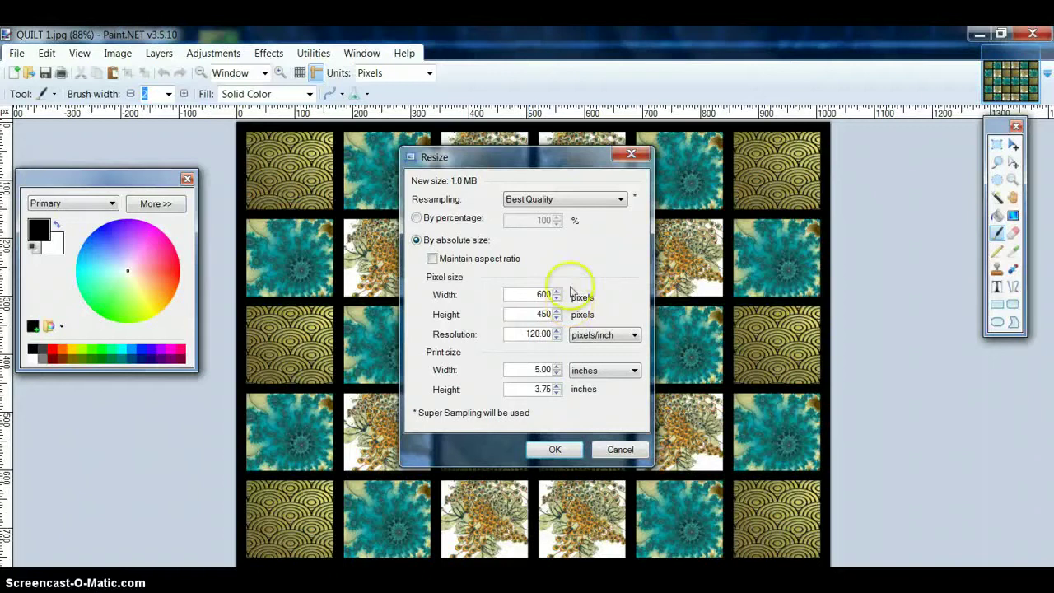
click(554, 450)
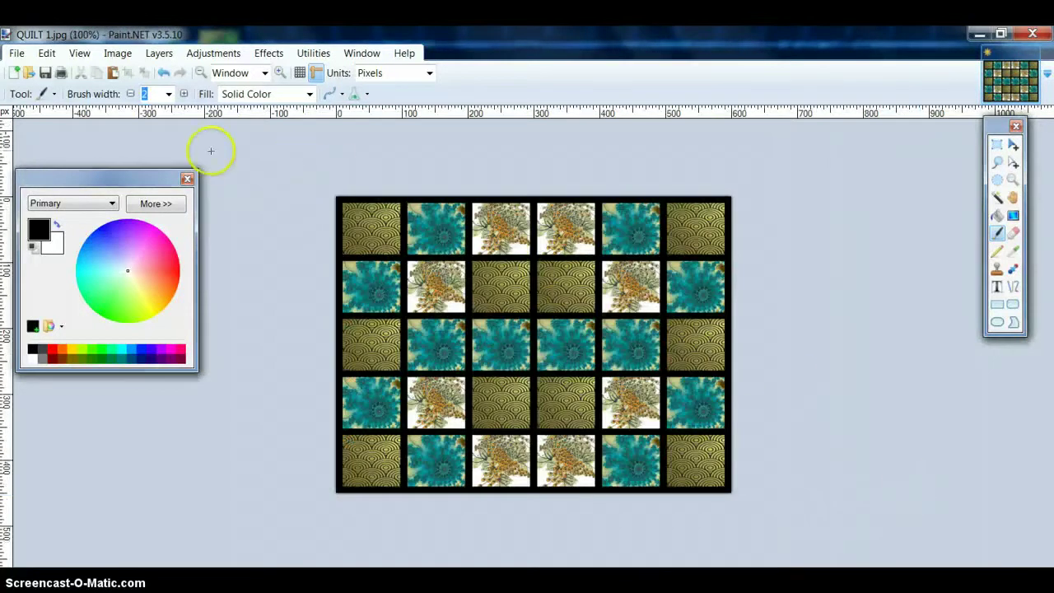
- Enlarge the canvas to 800 by 600 pixels with the quilt anchored at Top
click(117, 53)
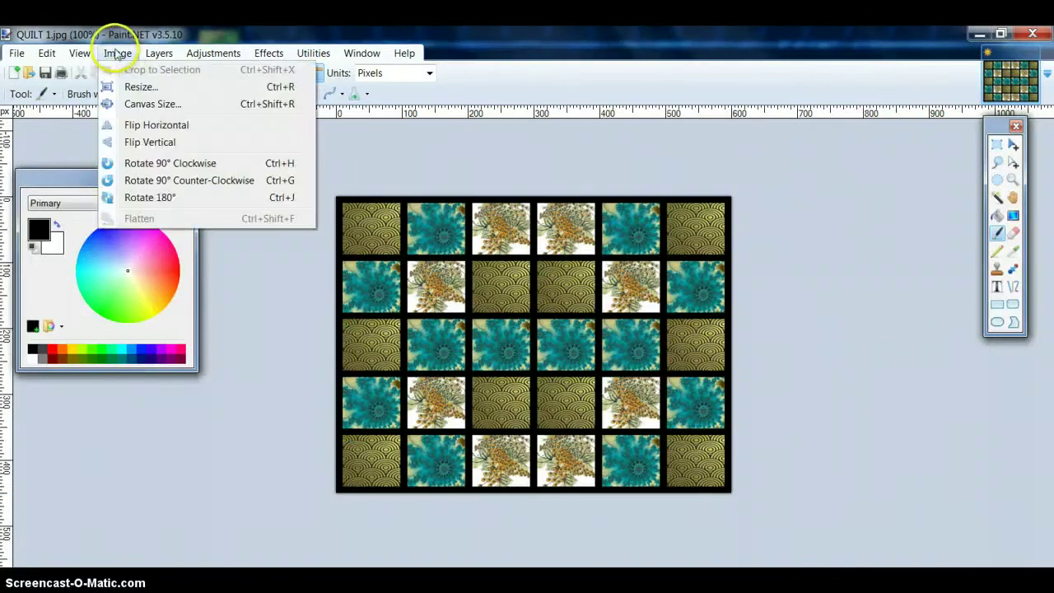
click(153, 104)
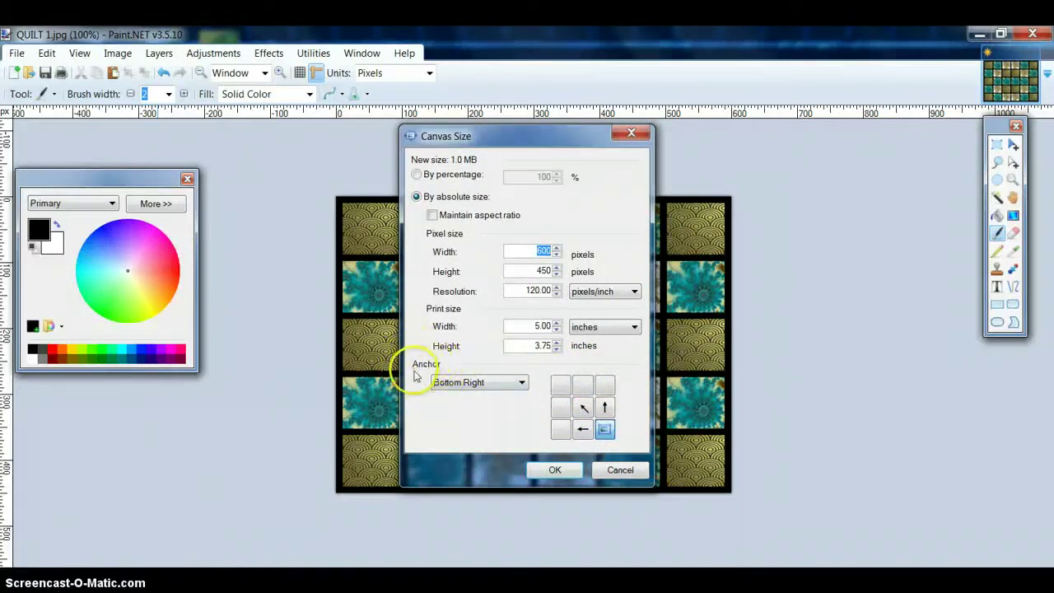
click(582, 387)
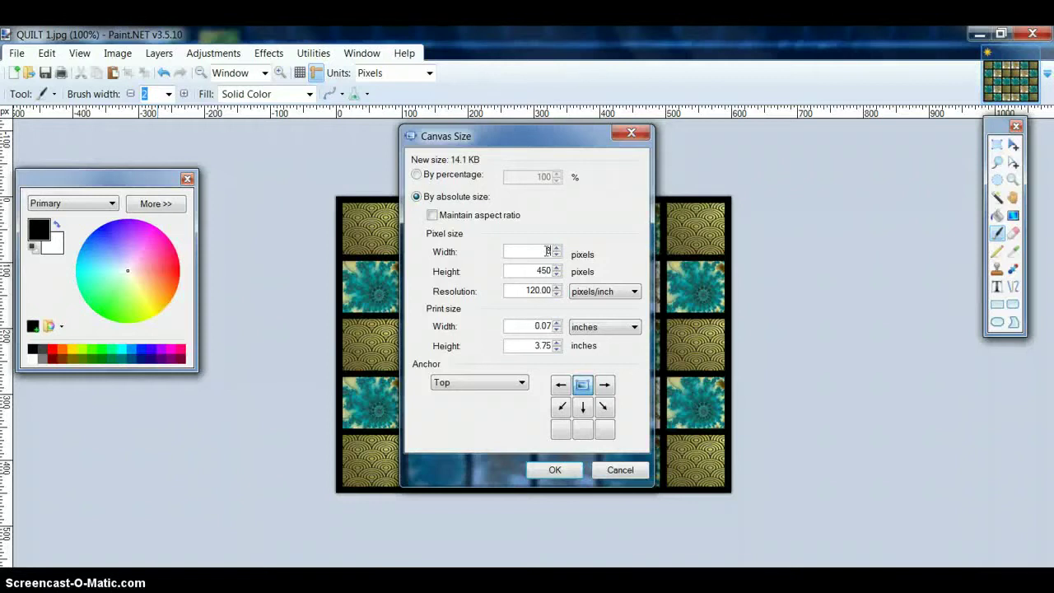
text(00)
click(544, 274)
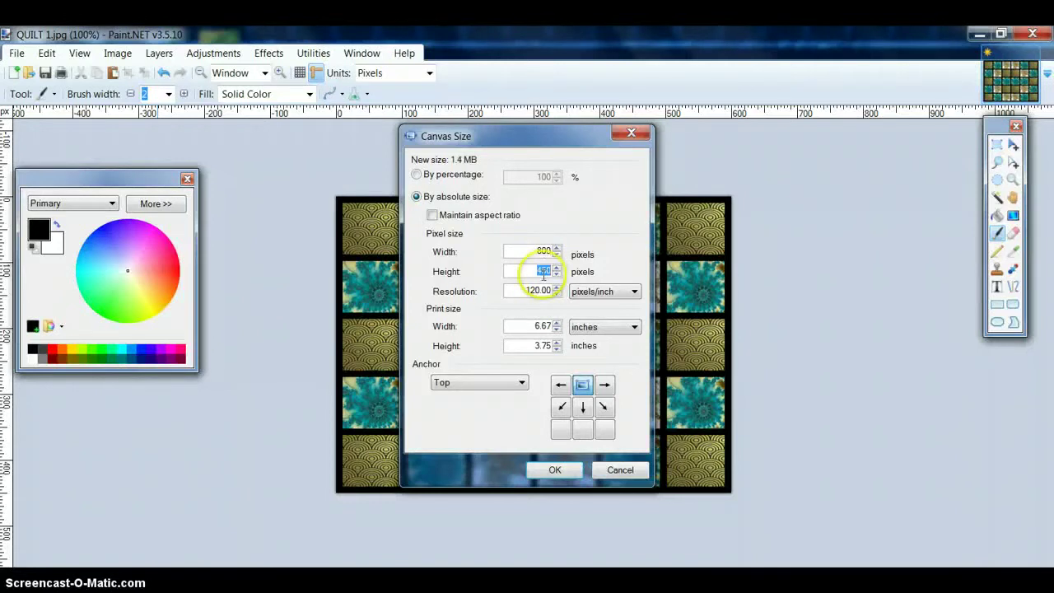
text(600)
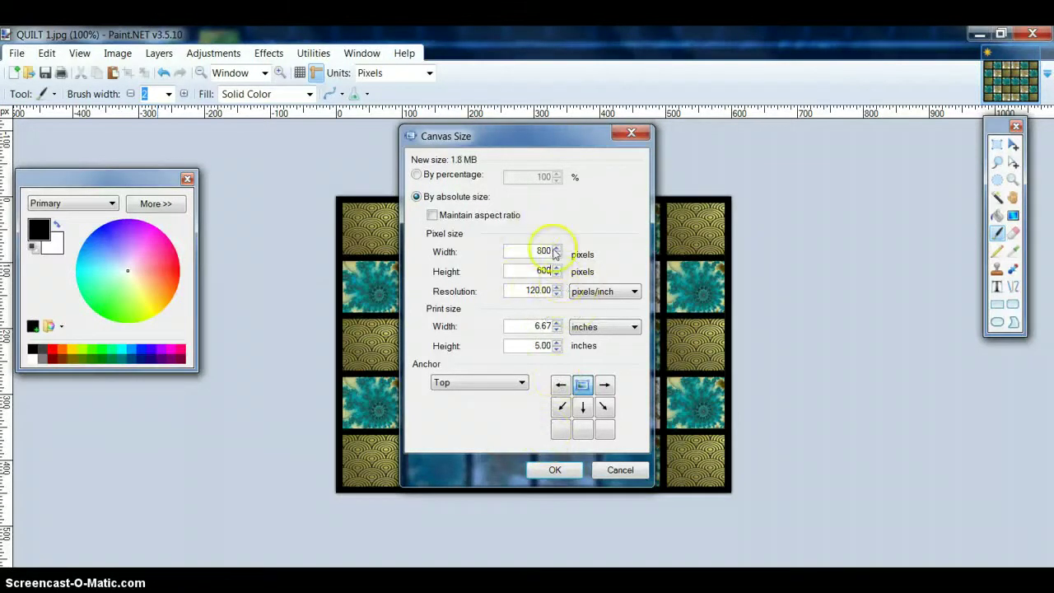
click(555, 470)
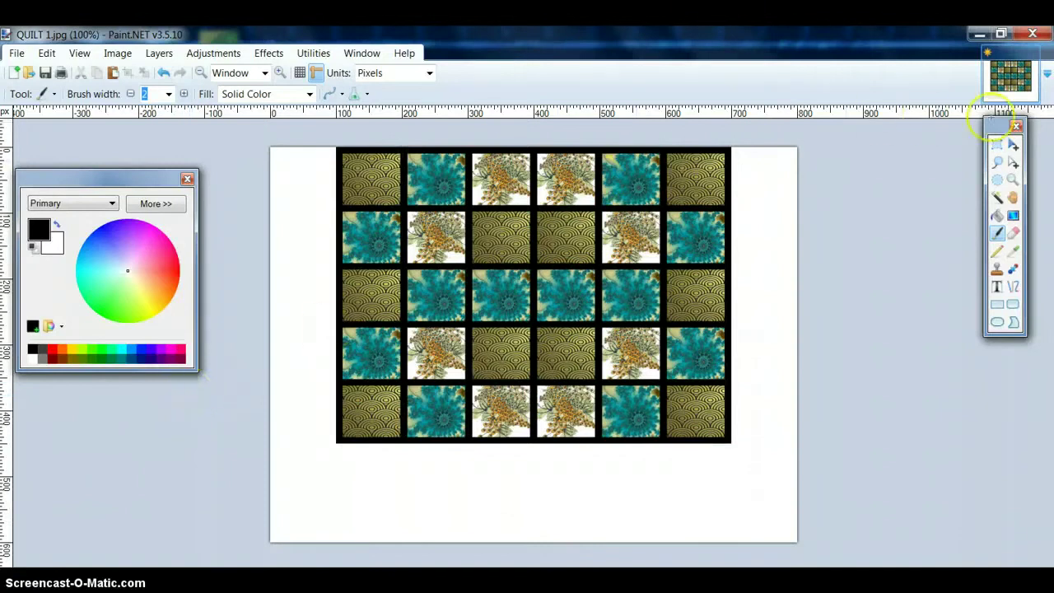
- Sample the teal colour from a quilt square and fill the white background around the quilt with it
click(1015, 252)
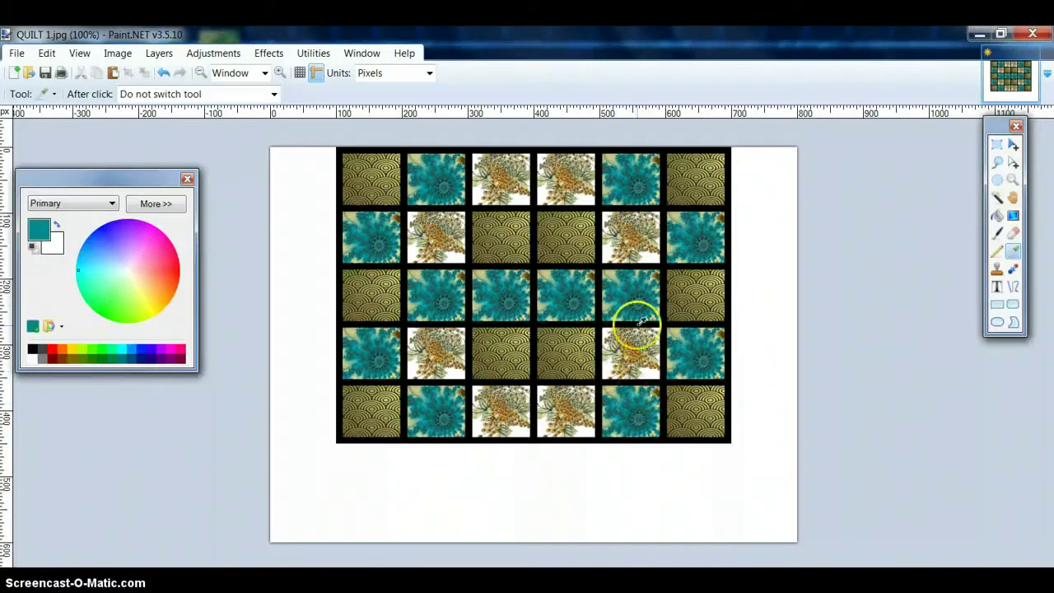
click(996, 216)
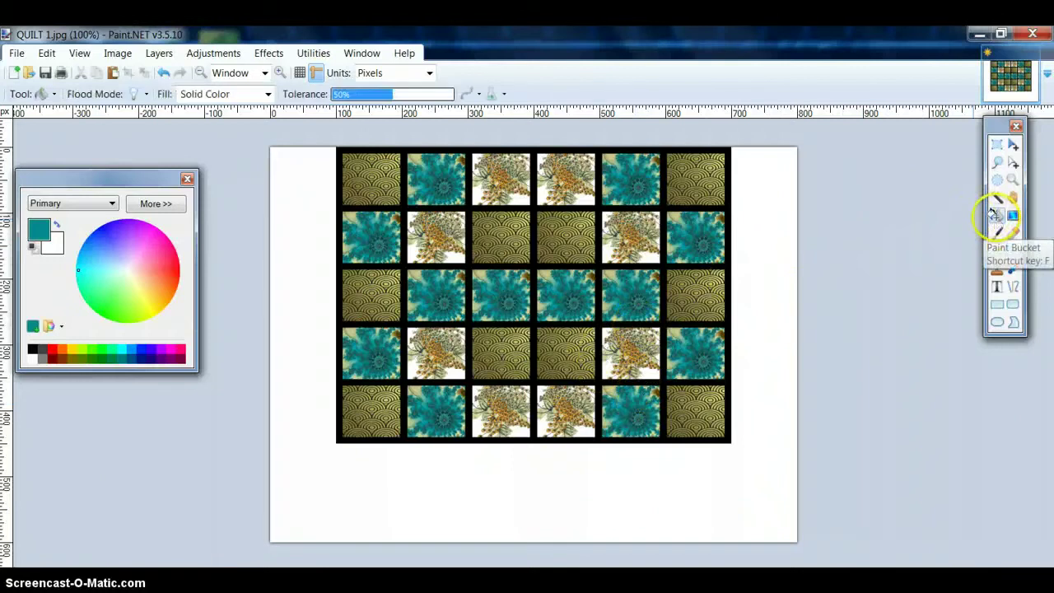
click(778, 242)
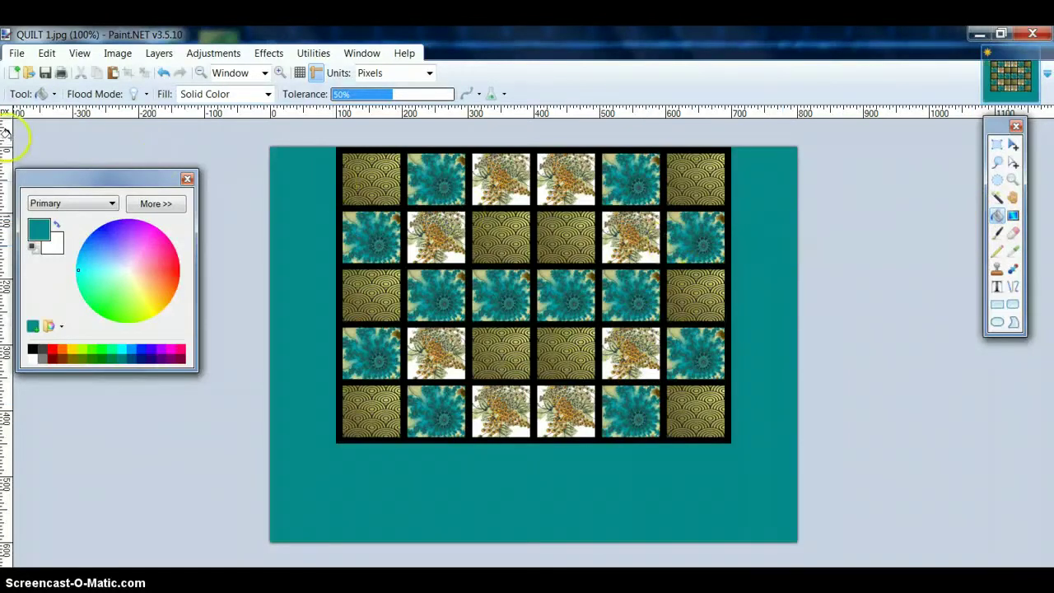
- Save the teal-background version as a JPEG named QUILT 1A at quality 100
click(17, 53)
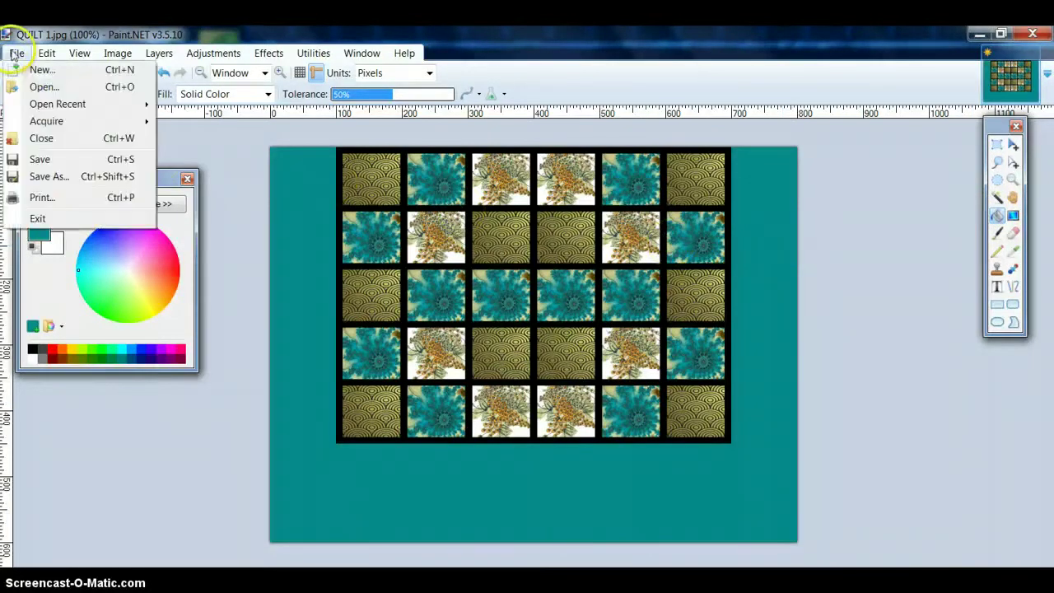
click(69, 177)
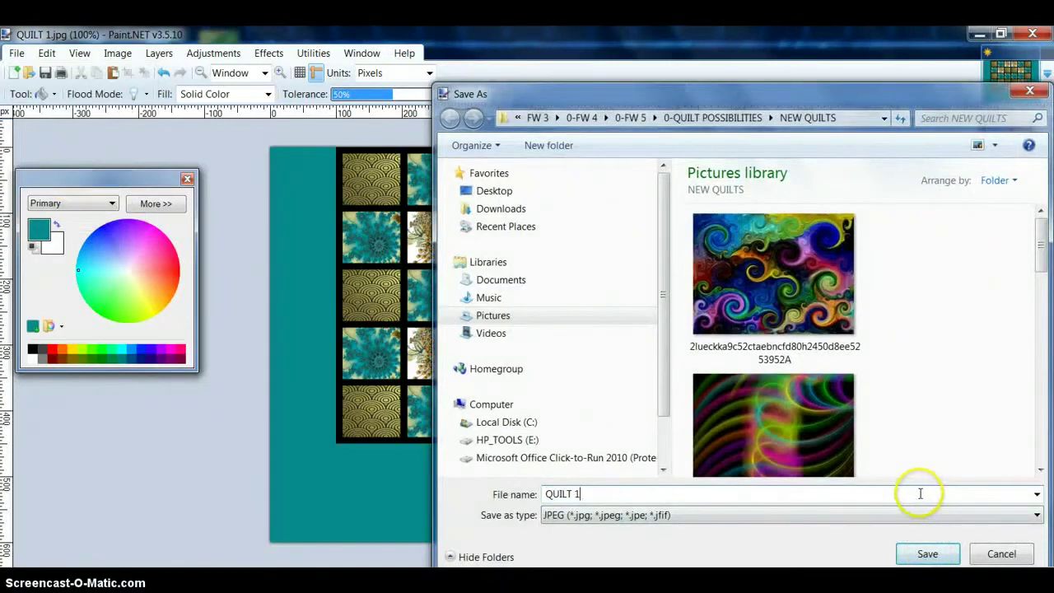
click(927, 553)
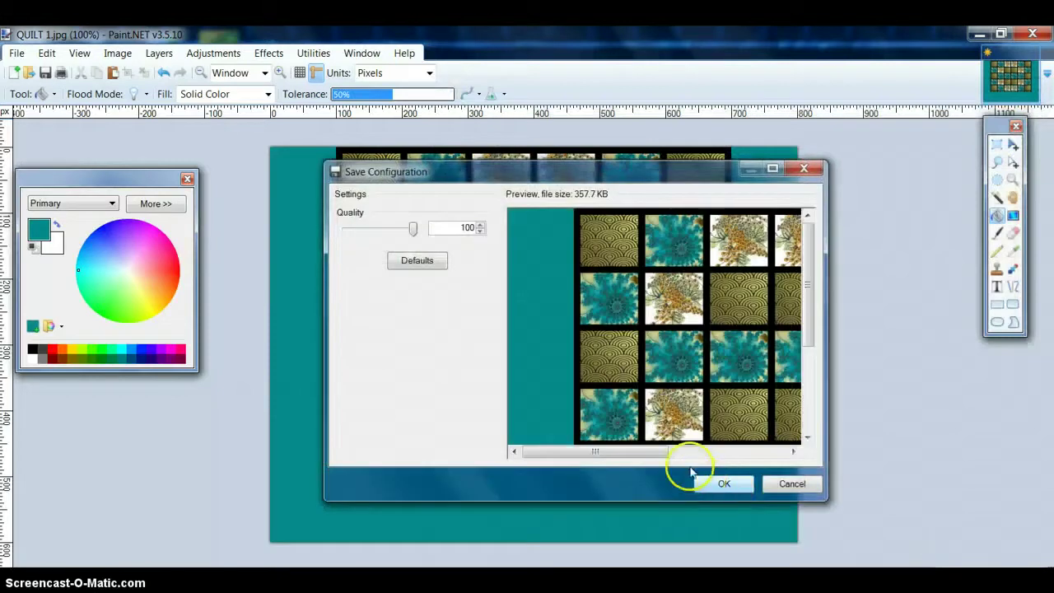
click(716, 494)
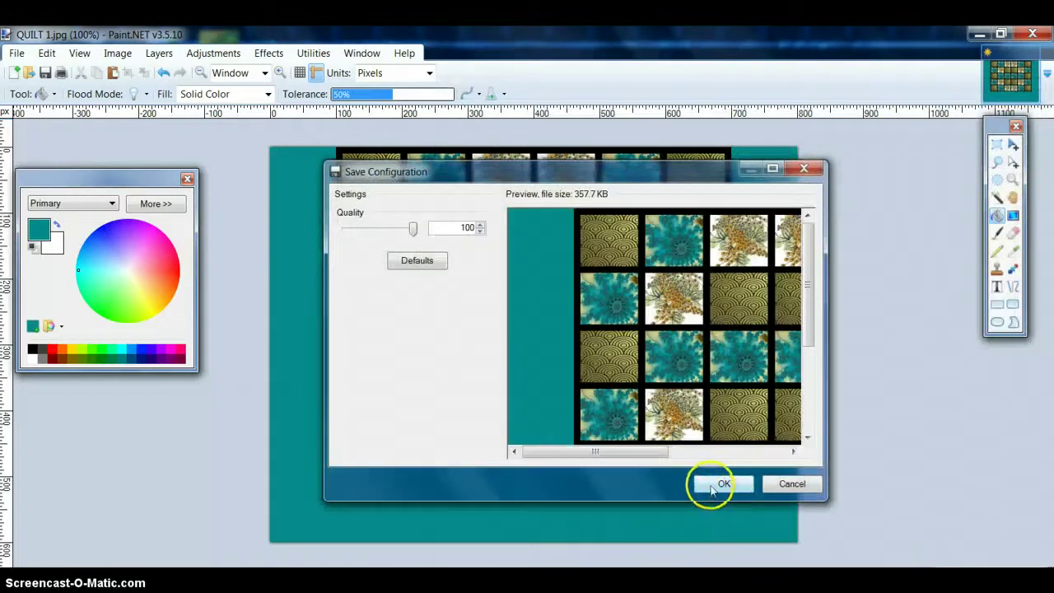
- Replace the teal background with a pale khaki sampled from a corner of a teal-patterned quilt square
click(164, 74)
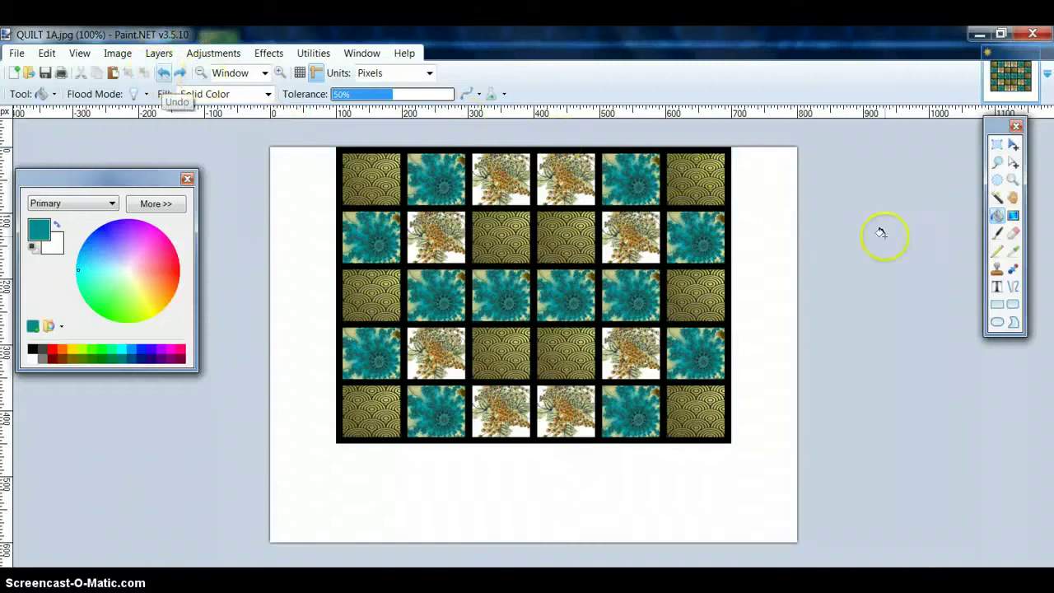
click(1012, 250)
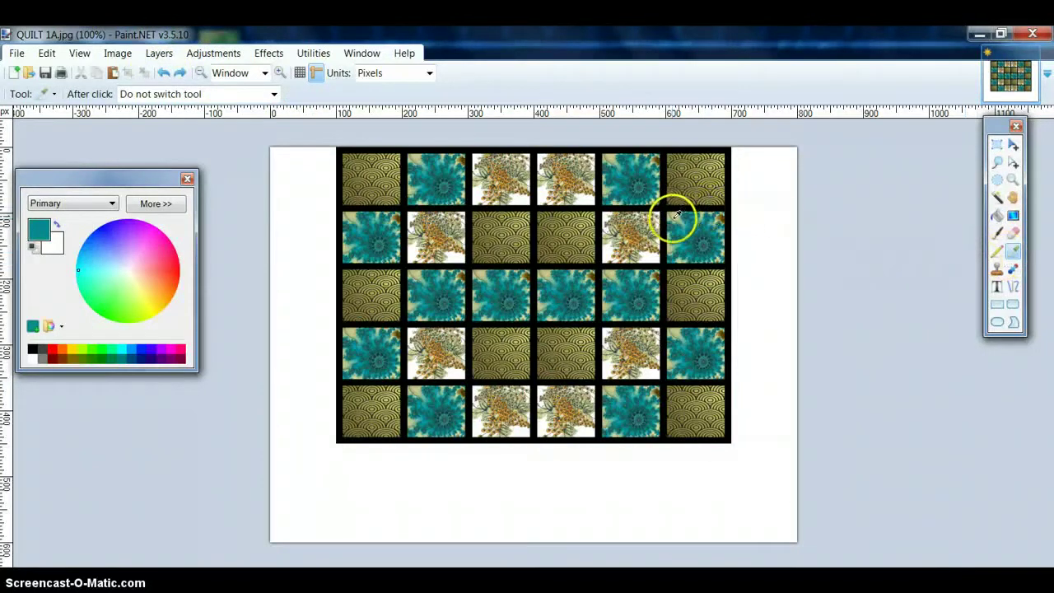
click(676, 215)
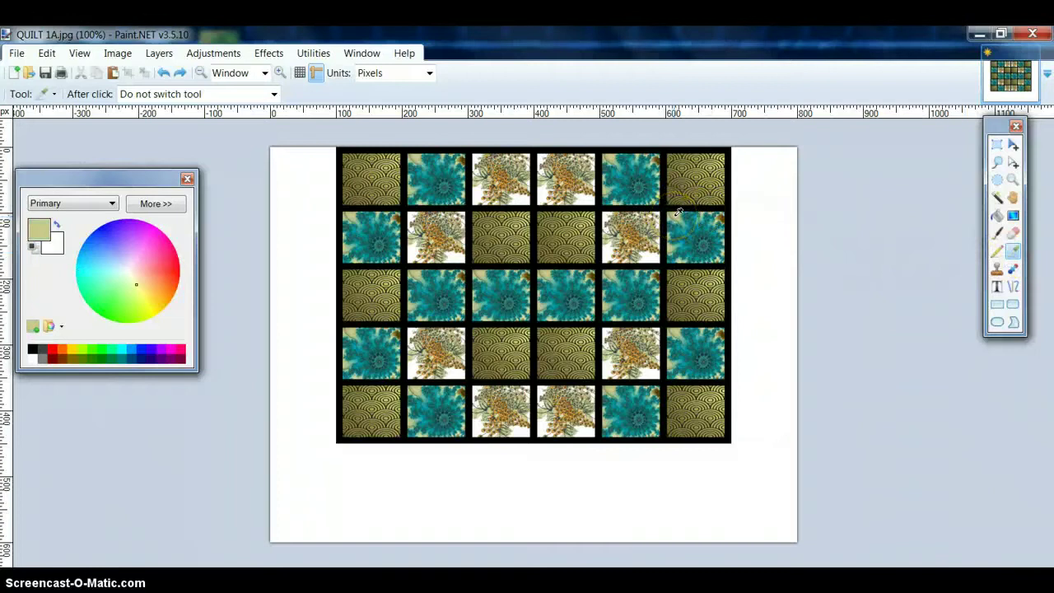
click(998, 217)
click(778, 243)
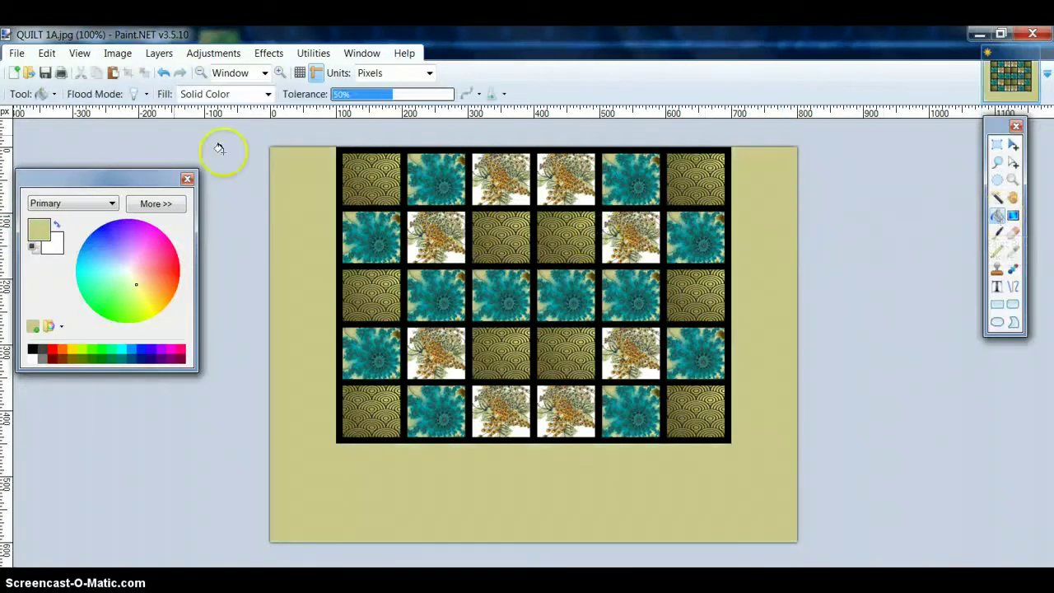
- Save the khaki-background version as a JPEG named QUILT 1B at quality 100 in the NEW QUILTS folder
click(15, 54)
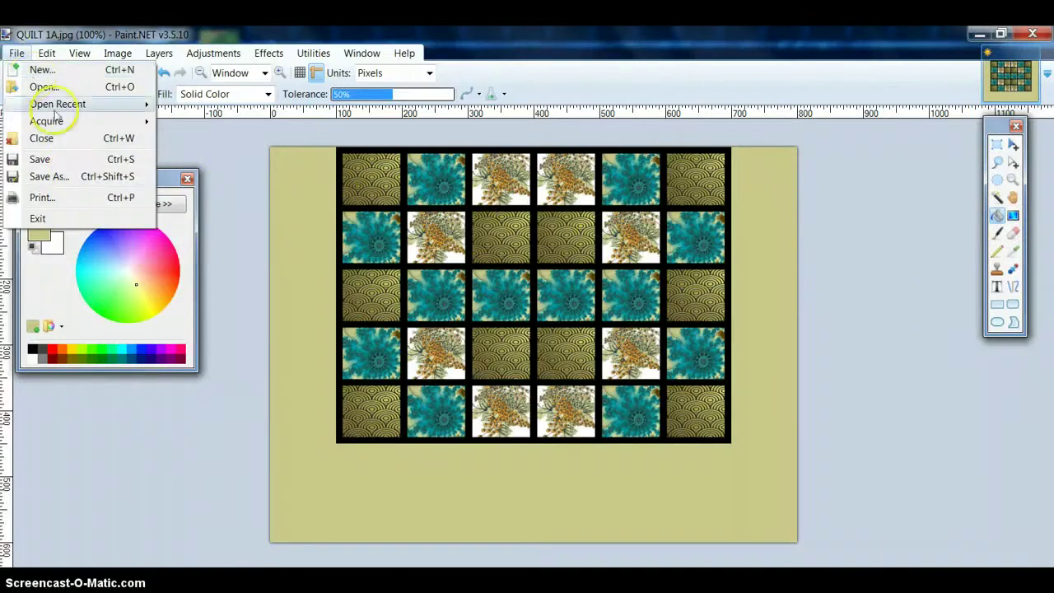
click(77, 175)
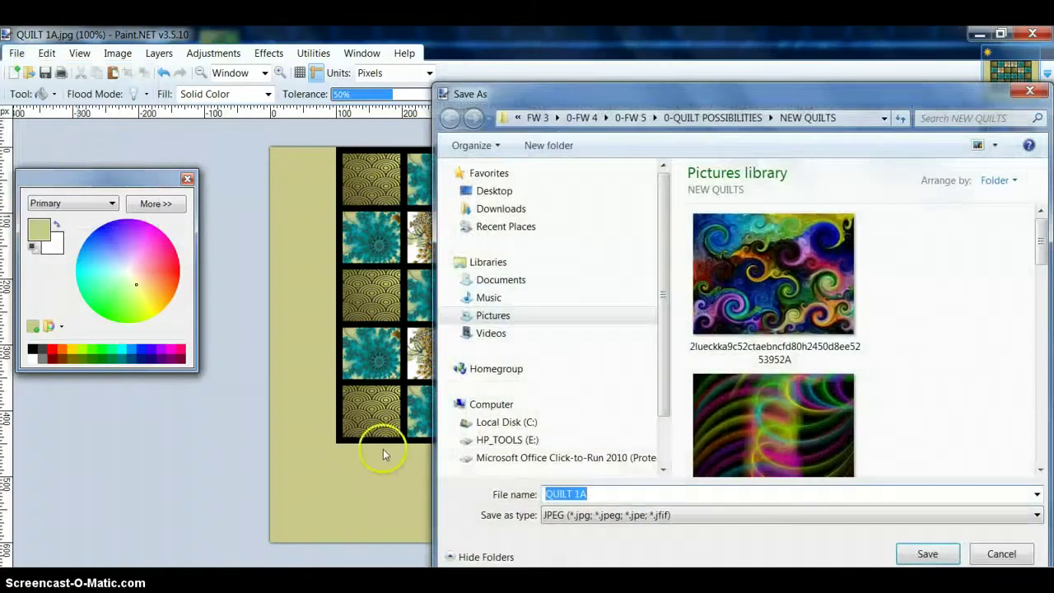
click(737, 492)
key(BackSpace)
text(B)
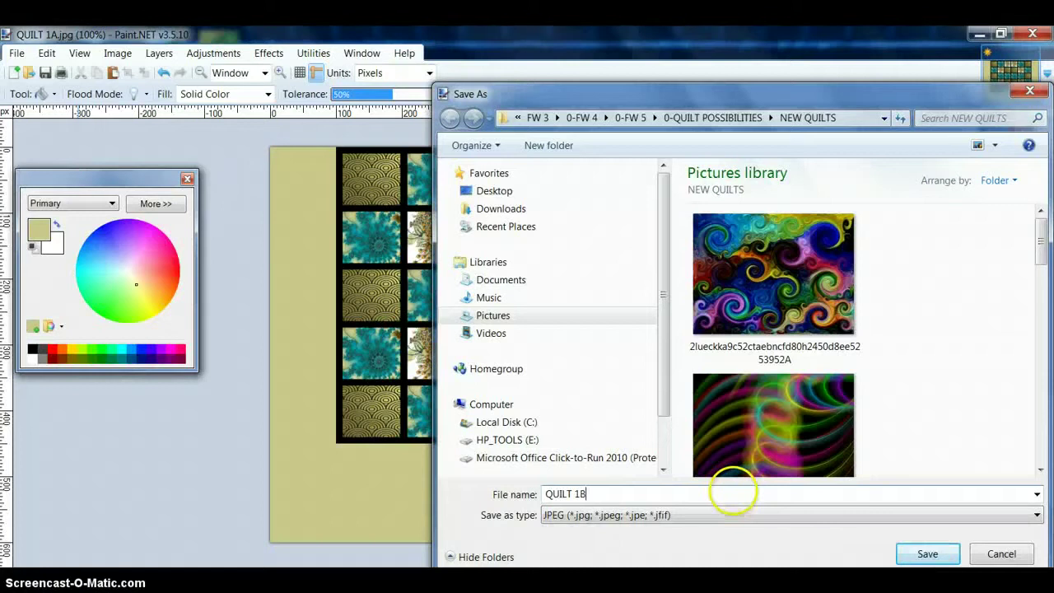
key(Return)
click(724, 483)
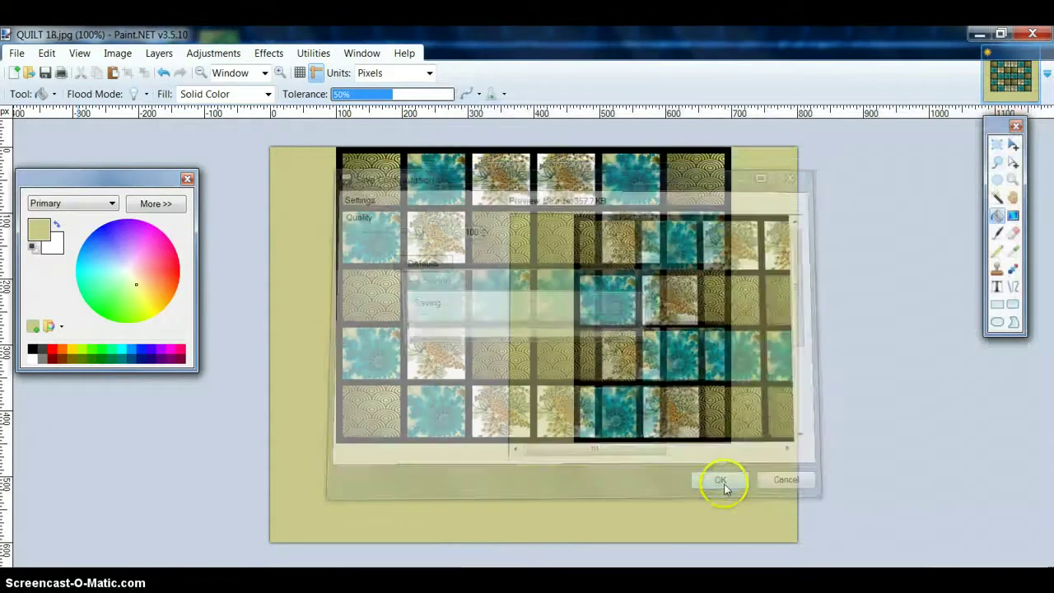
- Undo the khaki fill and set the Color Picker to switch to the previous tool after sampling
click(166, 74)
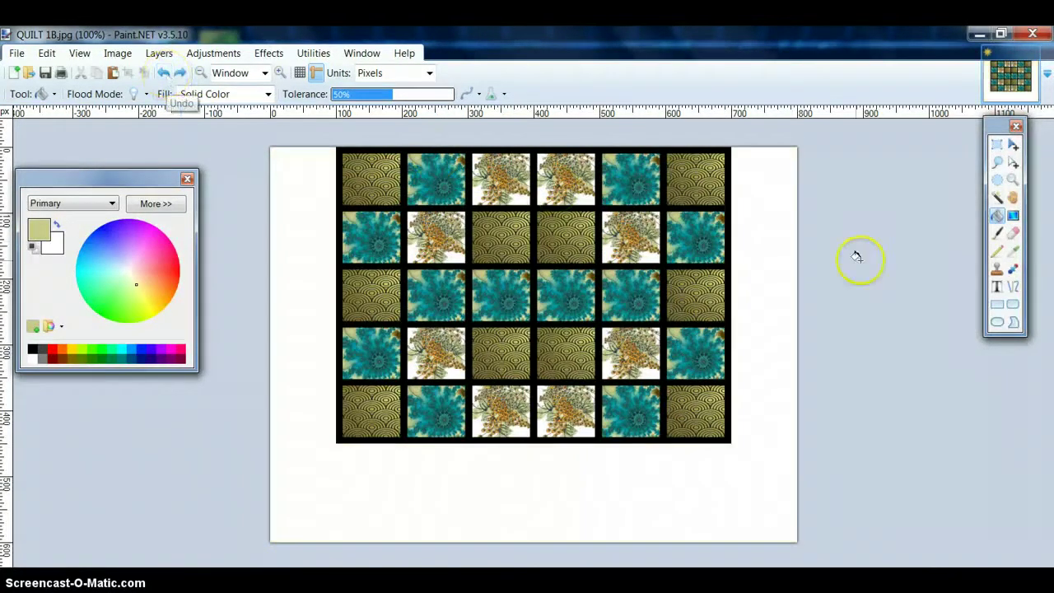
click(1013, 252)
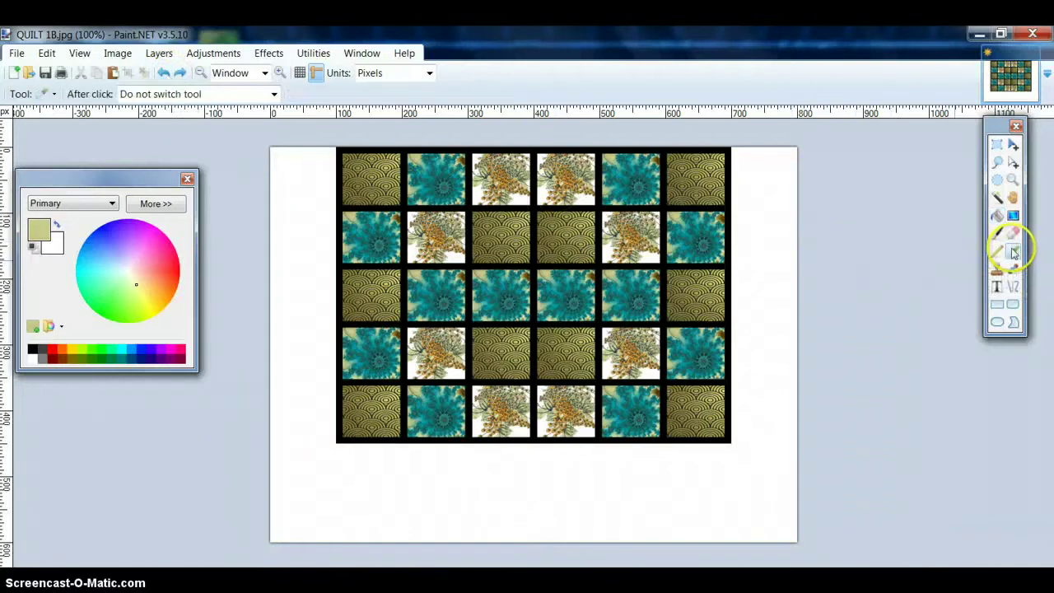
click(274, 94)
click(273, 128)
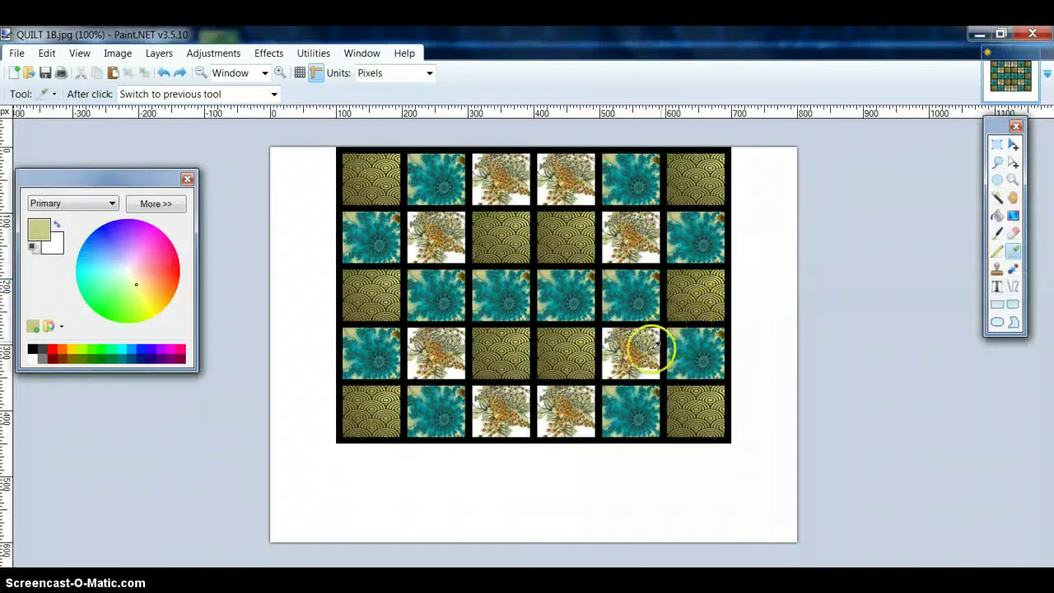
- Sample the orange from a floral quilt square and fill the white background around the quilt with it
click(281, 73)
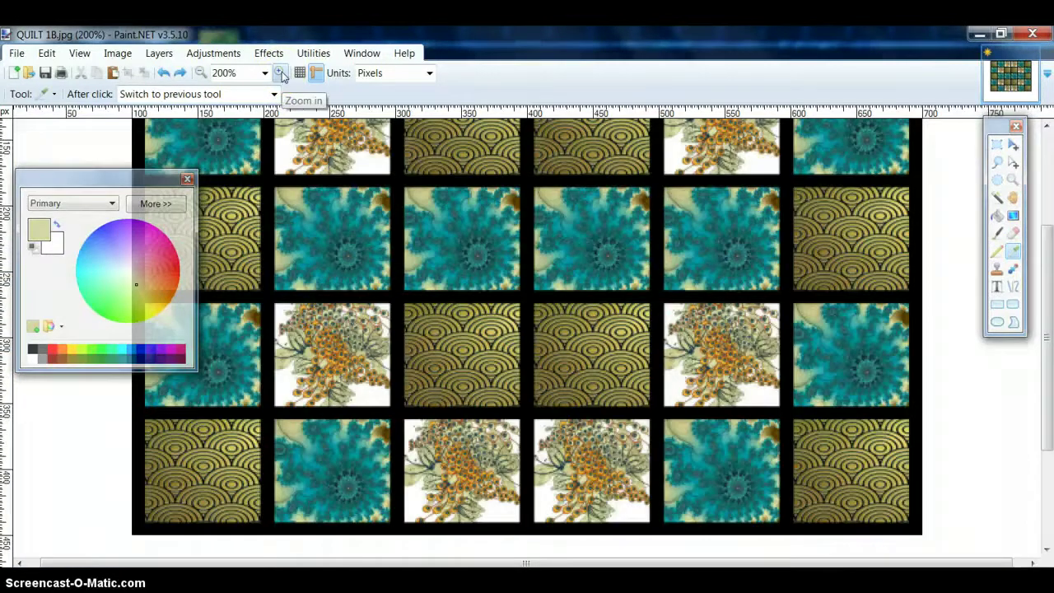
click(281, 73)
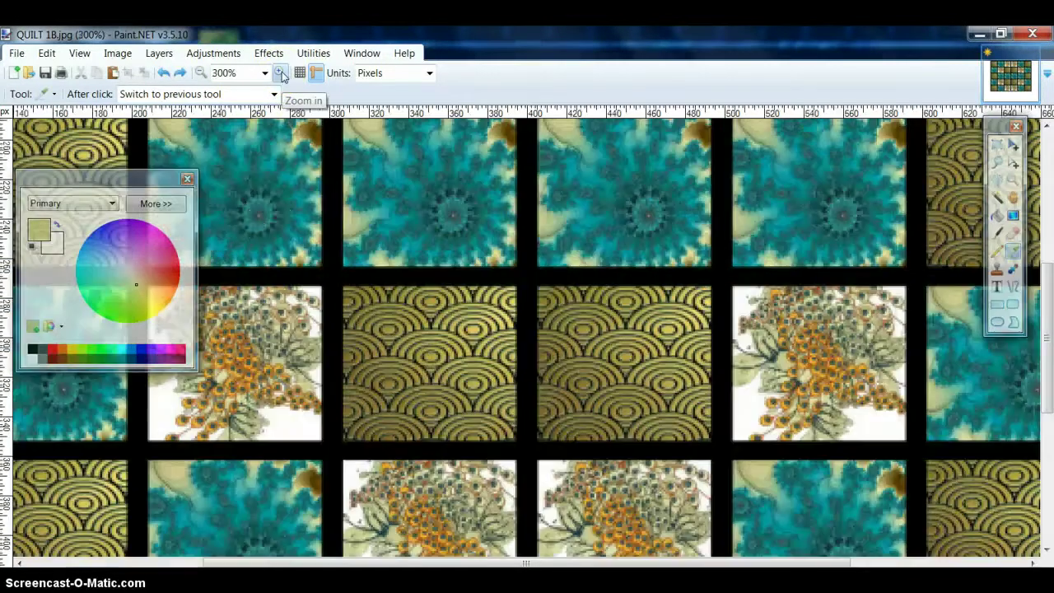
click(281, 363)
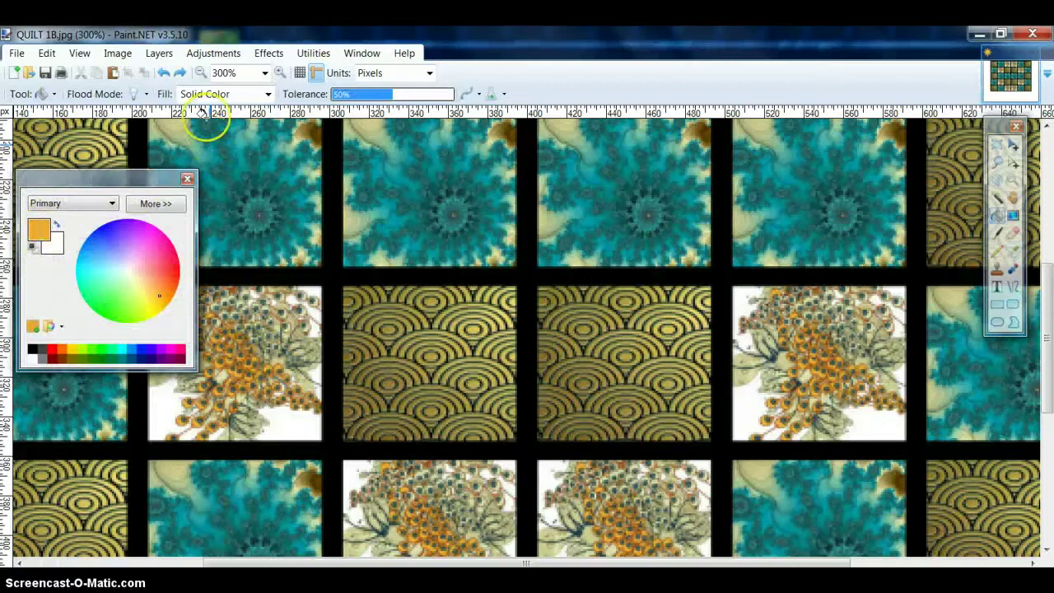
click(201, 75)
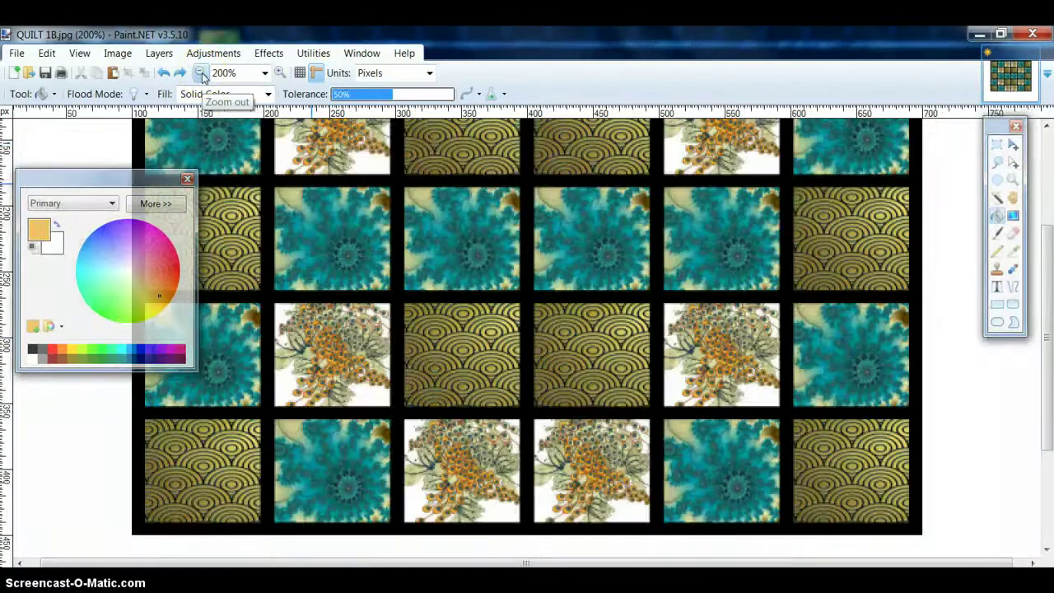
click(202, 74)
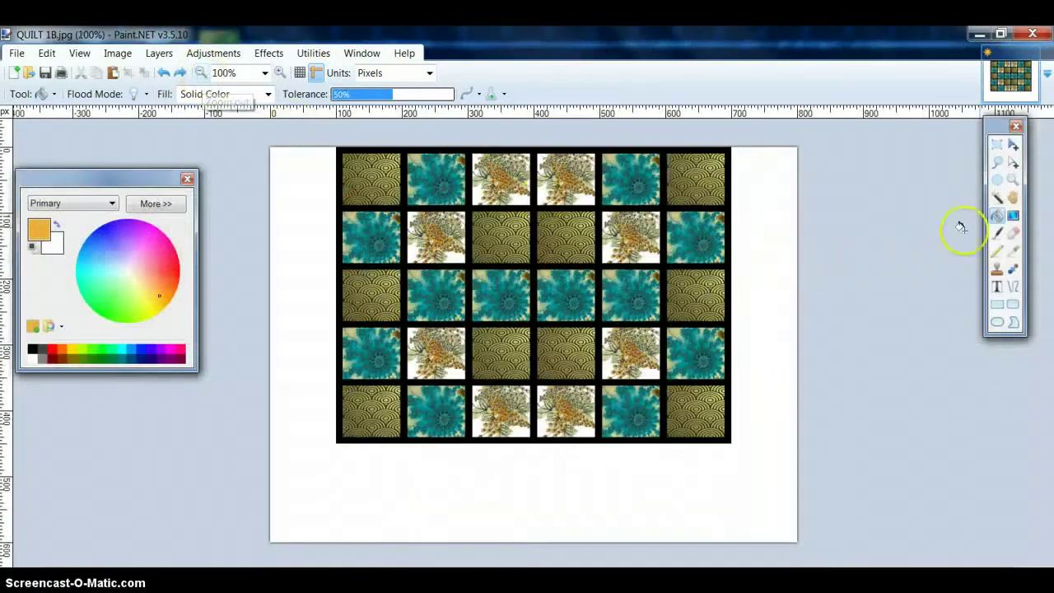
click(752, 249)
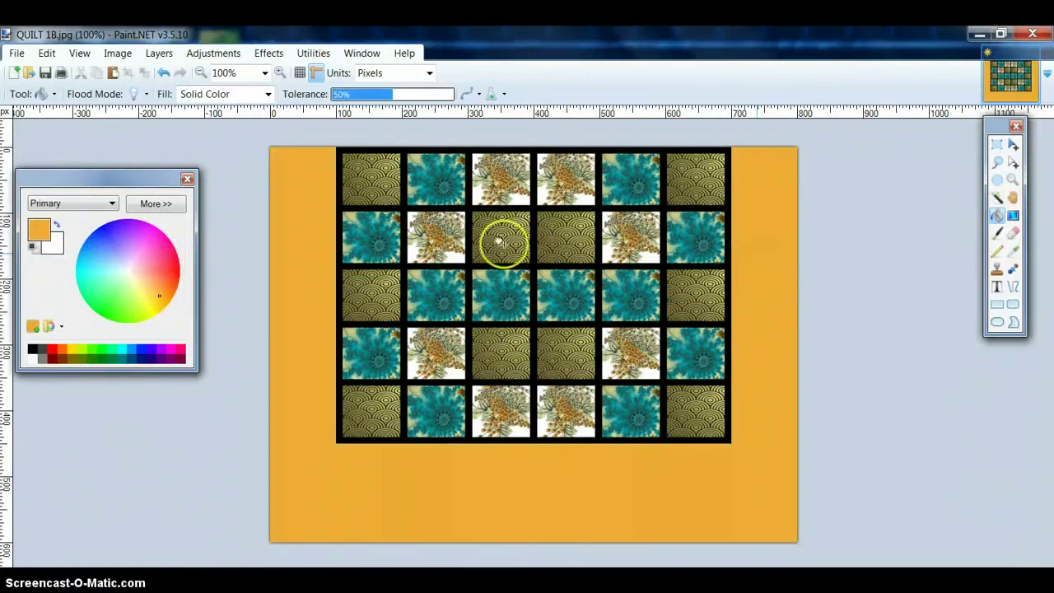
- Save the orange-background version as a JPEG named QUILT 1C at quality 100
click(15, 54)
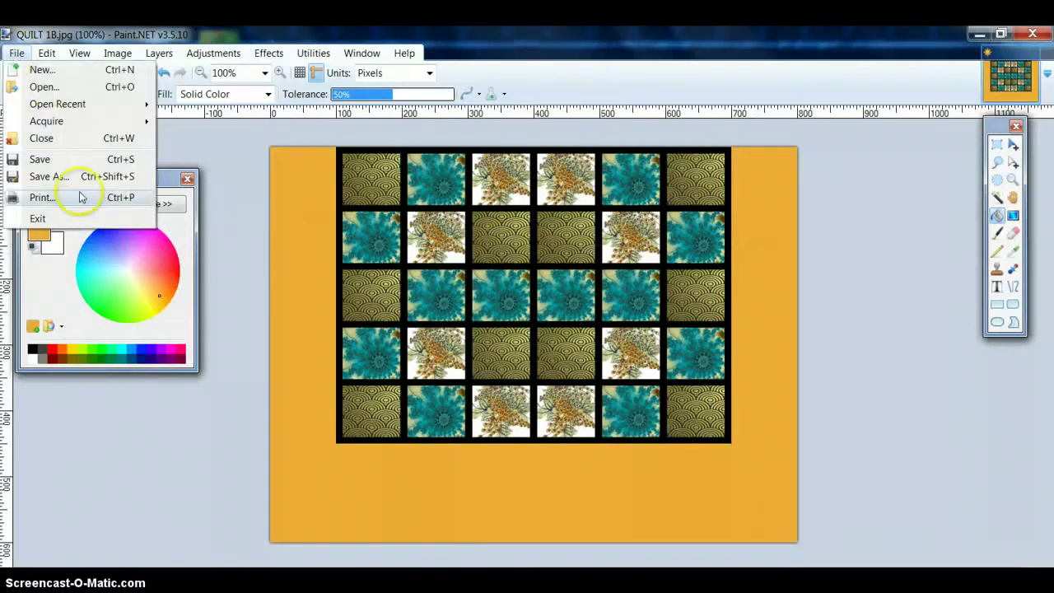
click(50, 176)
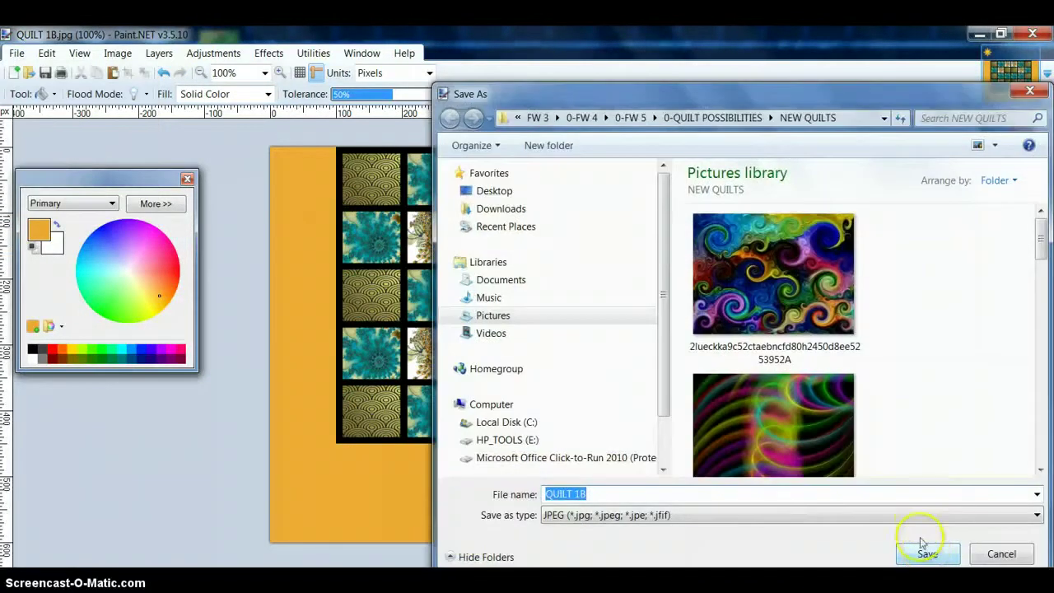
click(915, 494)
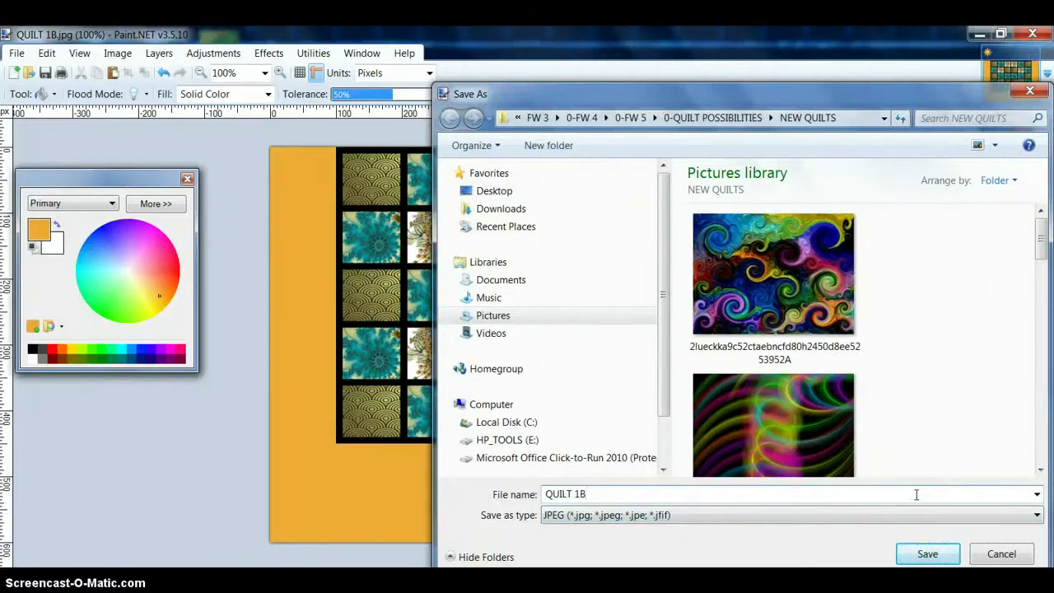
key(BackSpace)
text(C)
key(Return)
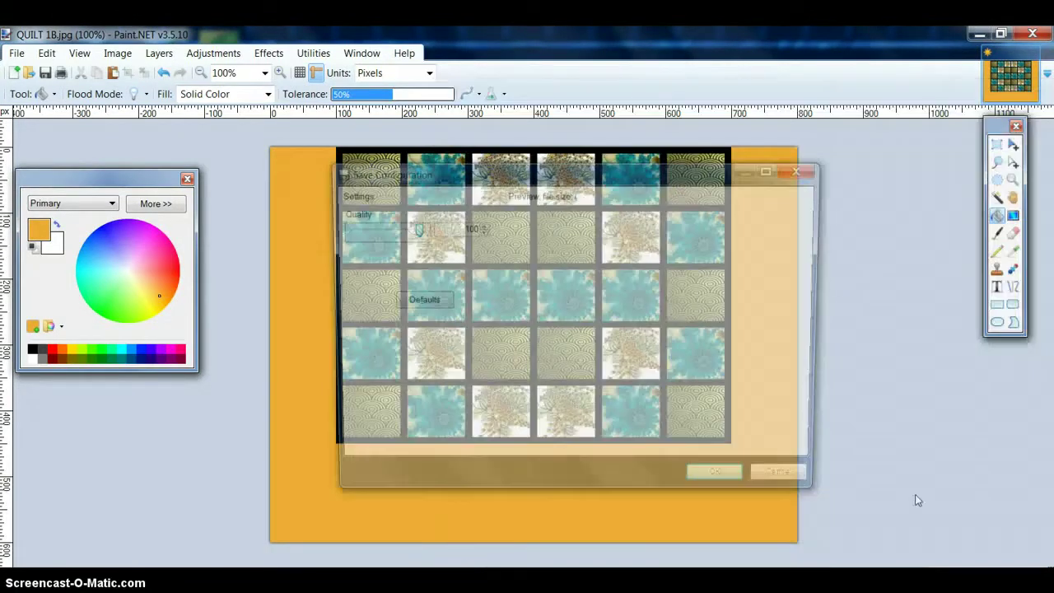
click(724, 482)
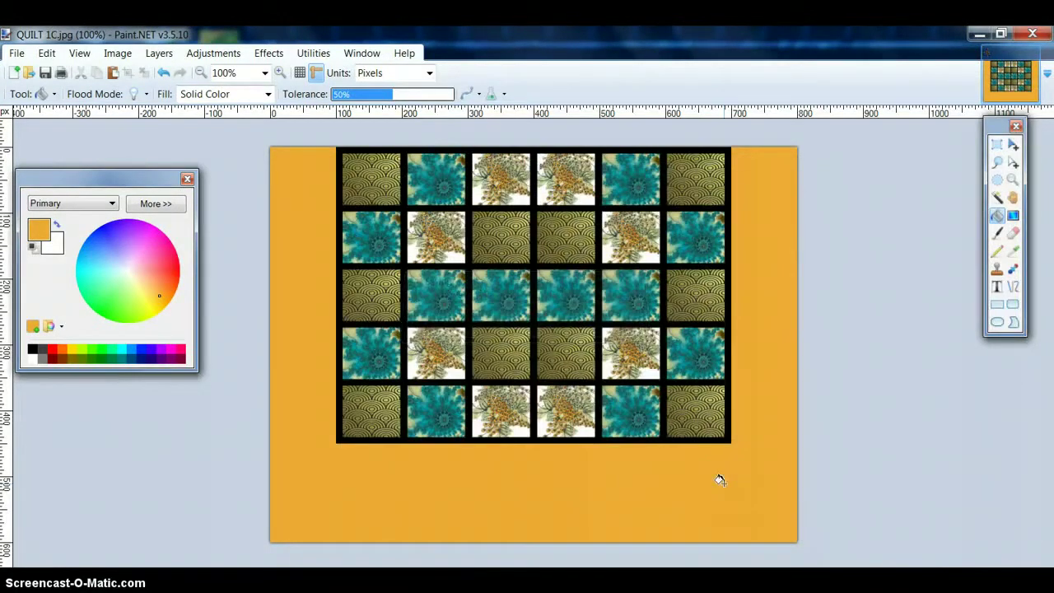
- Replace the orange background with the gold sampled from a scallop-patterned quilt square
click(996, 270)
click(1016, 255)
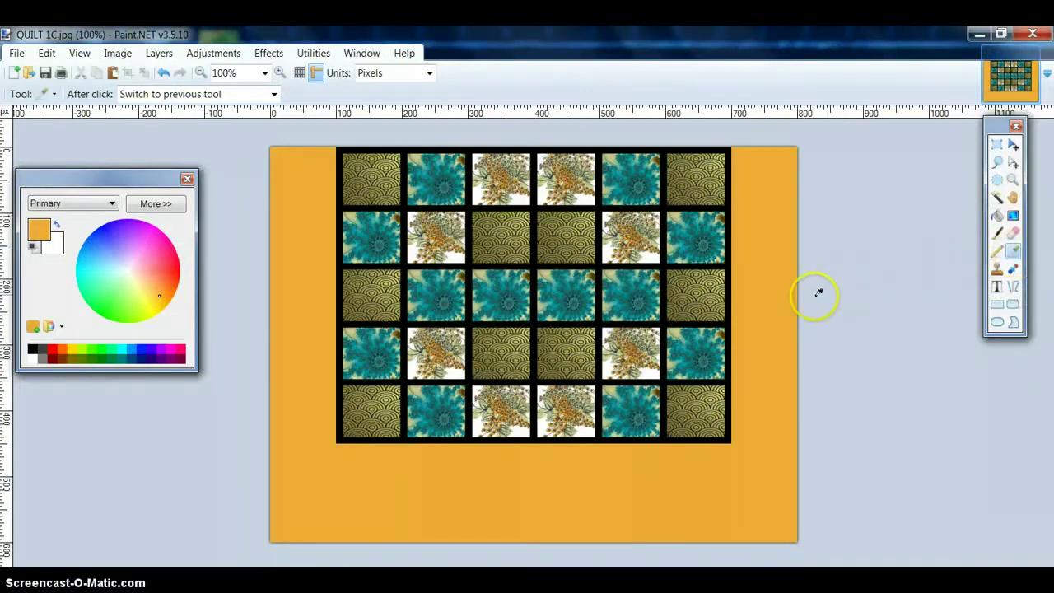
click(720, 294)
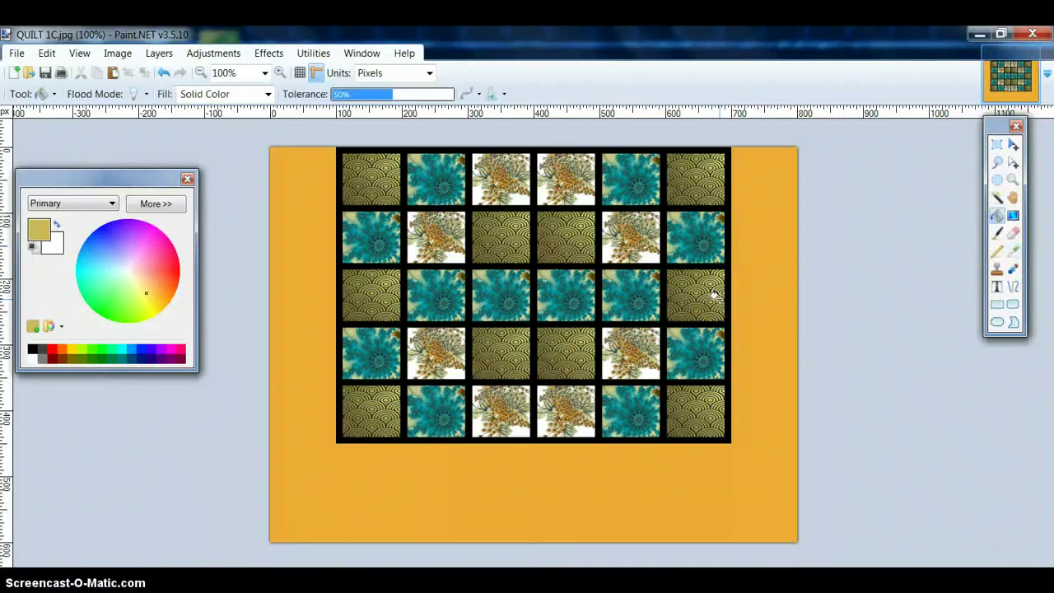
click(164, 73)
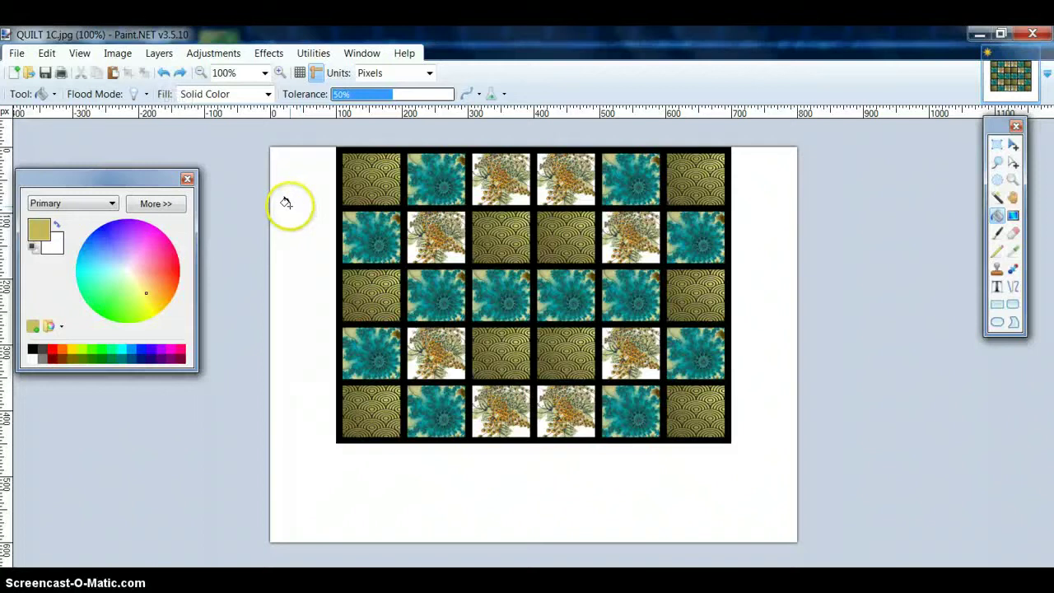
click(296, 202)
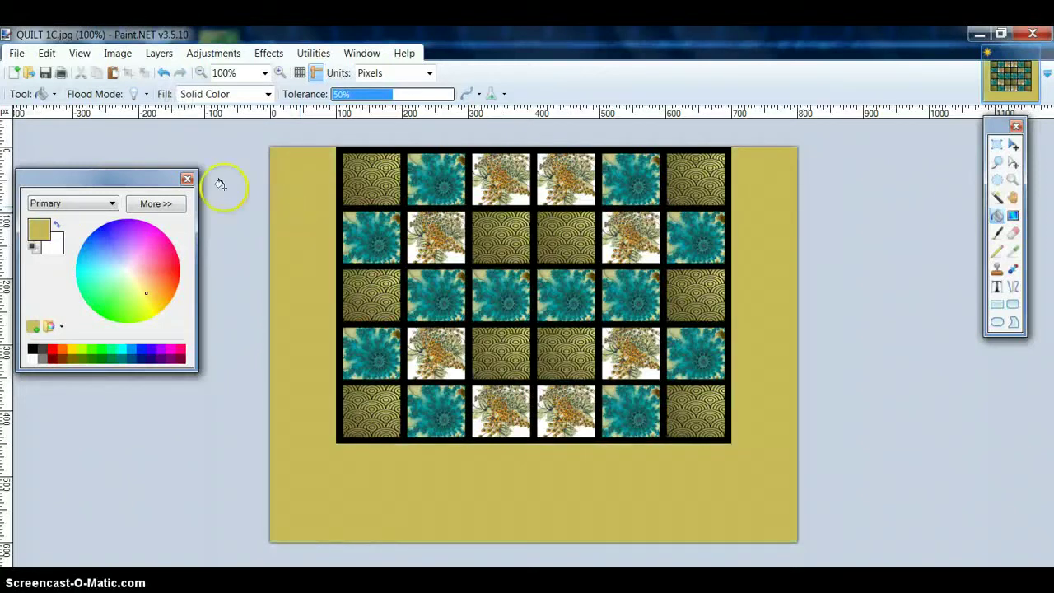
- Save the gold-background version as a JPEG named QUILT 1D at quality 100
click(17, 52)
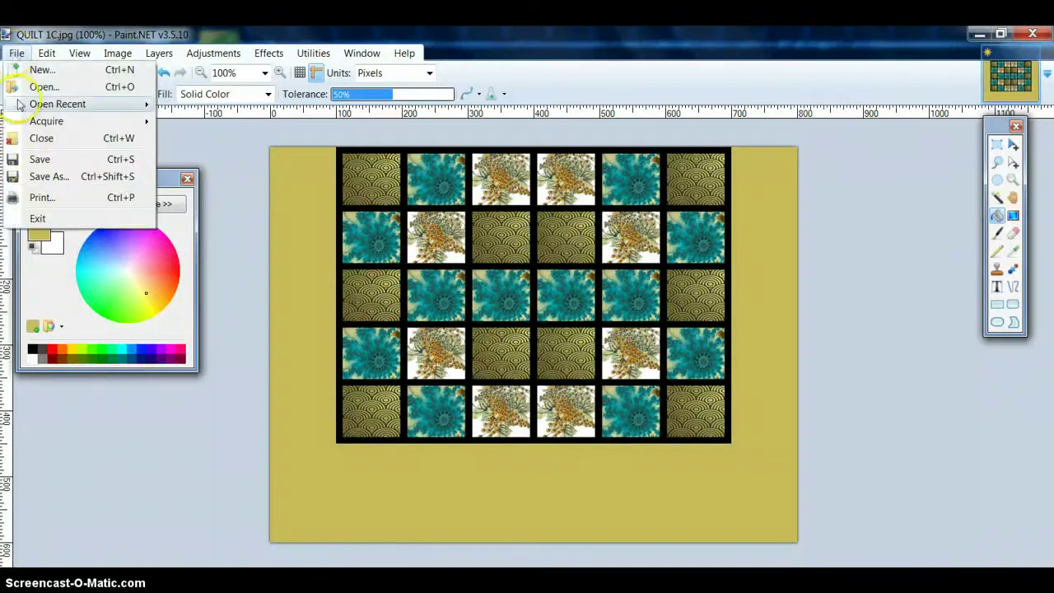
click(49, 177)
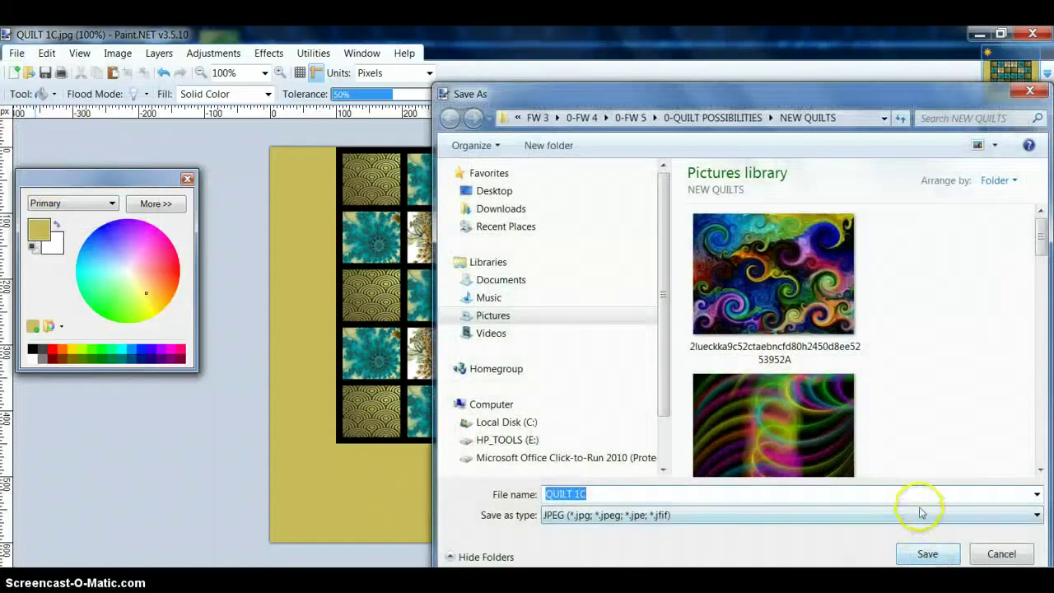
click(921, 494)
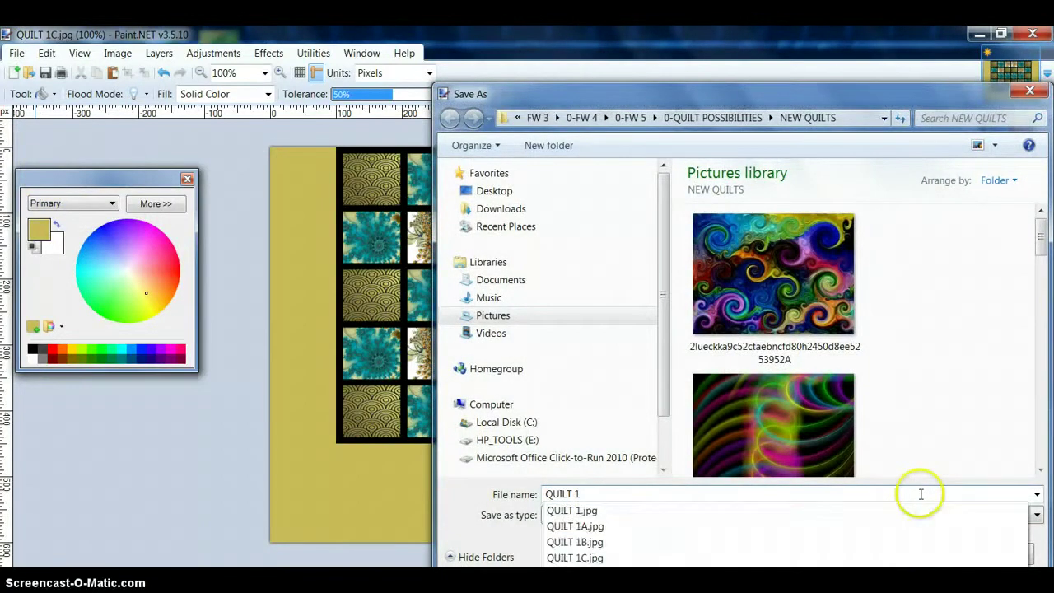
text(D)
key(Return)
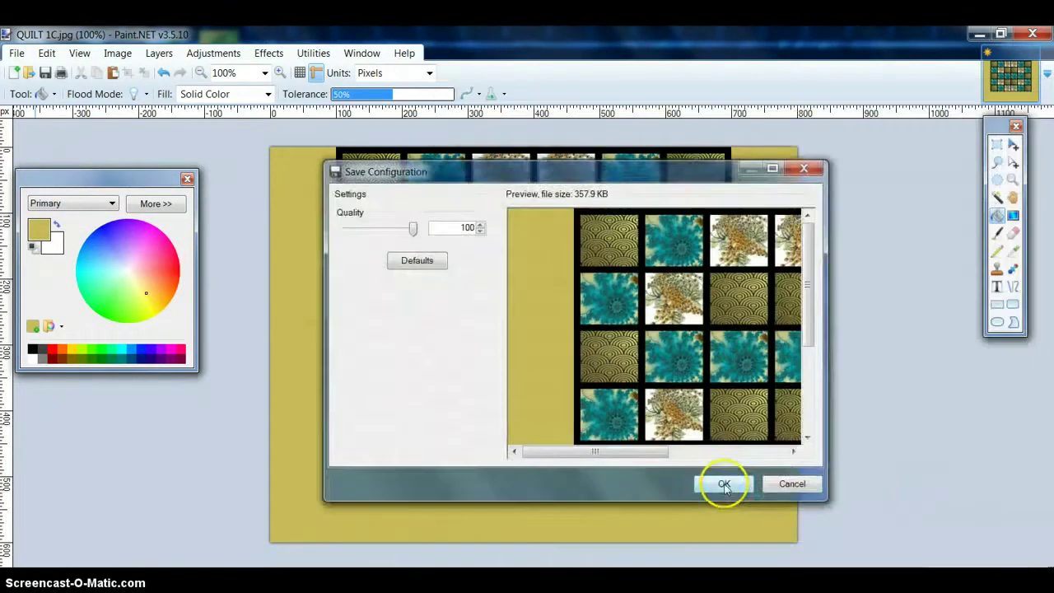
click(724, 487)
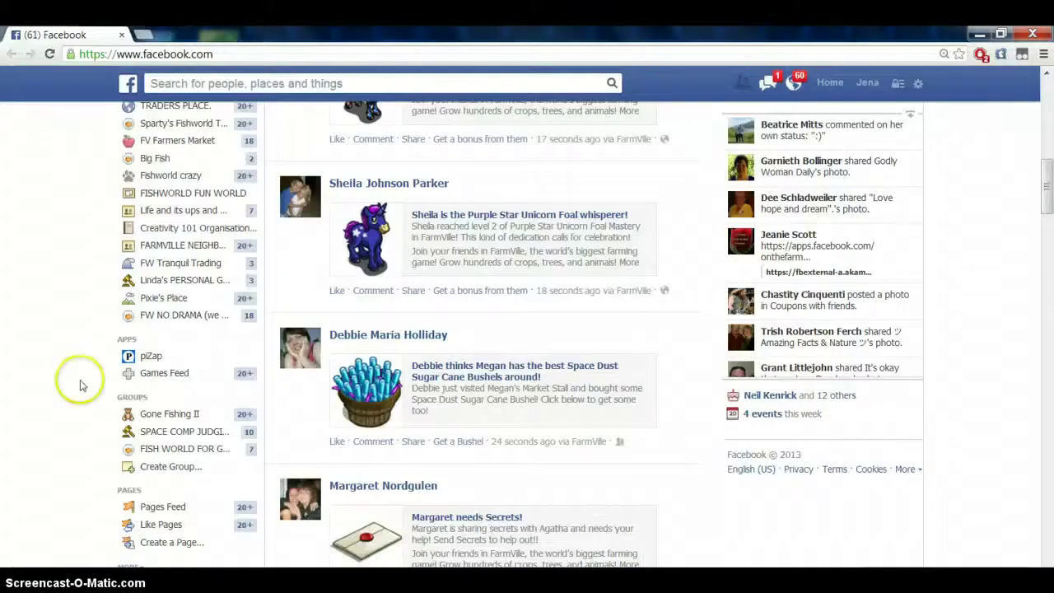
- Open piZap from Facebook in the browser and start a collage with twelve small frames around one large centre frame
click(151, 358)
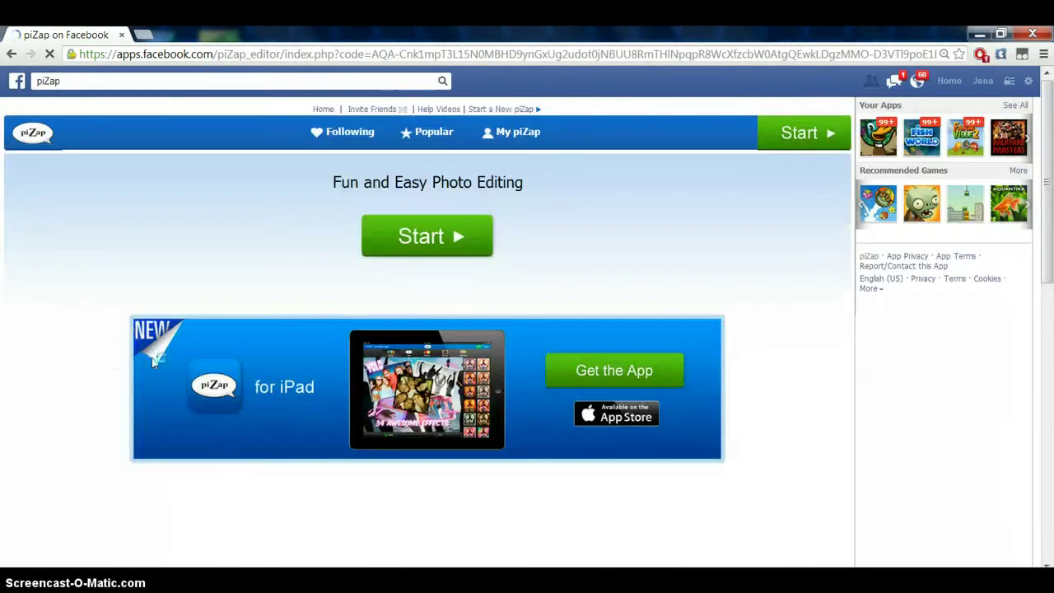
click(405, 237)
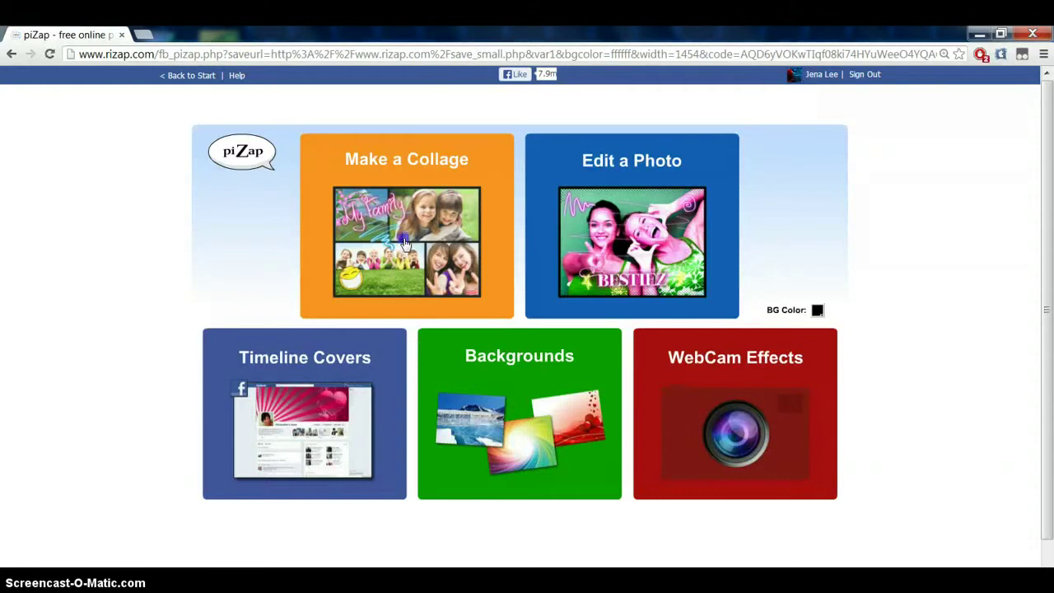
click(406, 244)
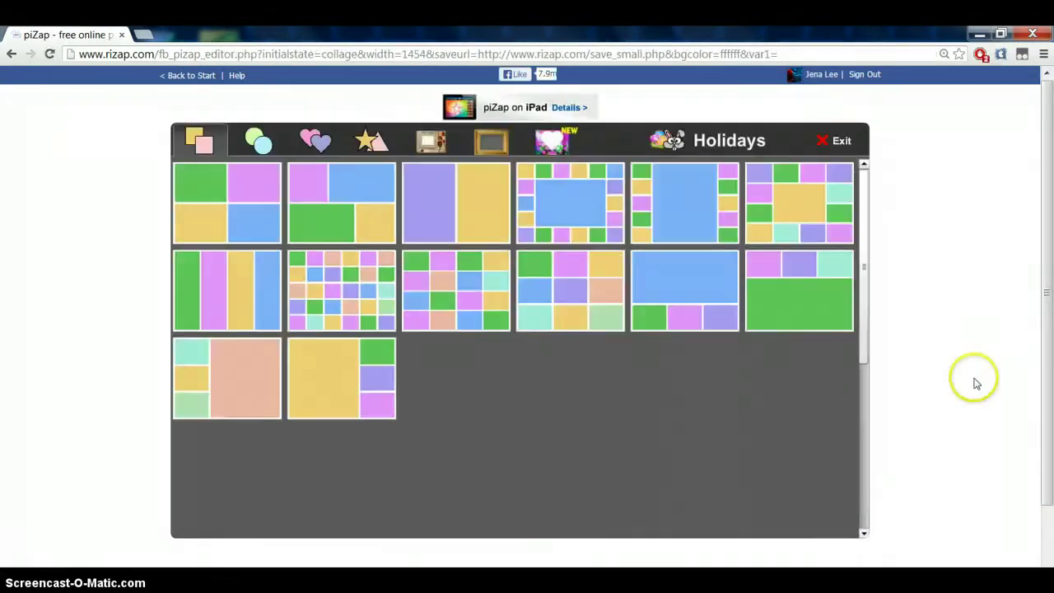
click(774, 191)
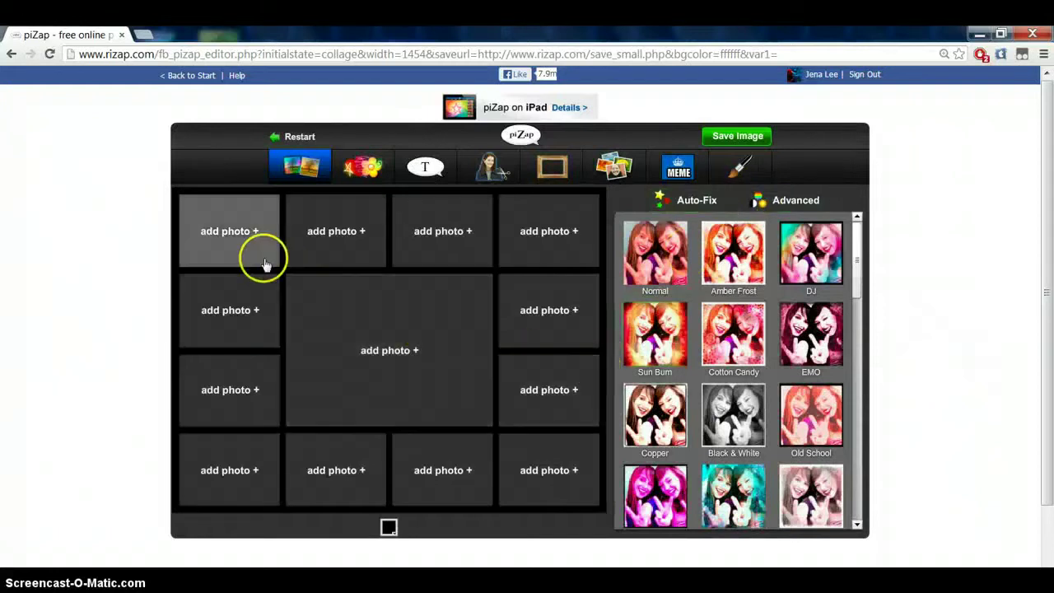
- Fill the large centre frame with the neon curved-stripe image from the NEW QUILTS folder
click(364, 322)
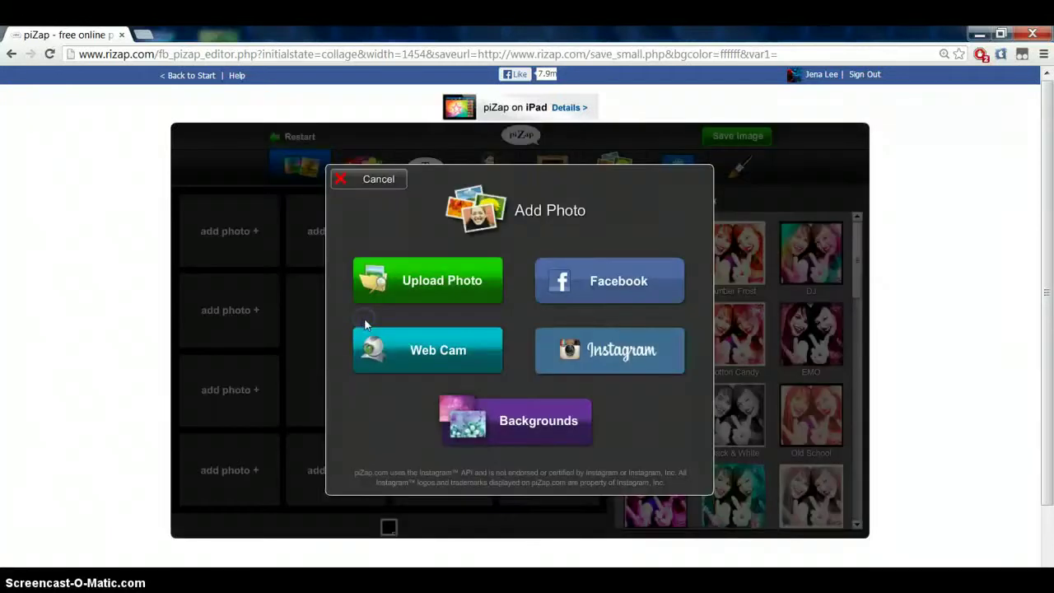
click(444, 280)
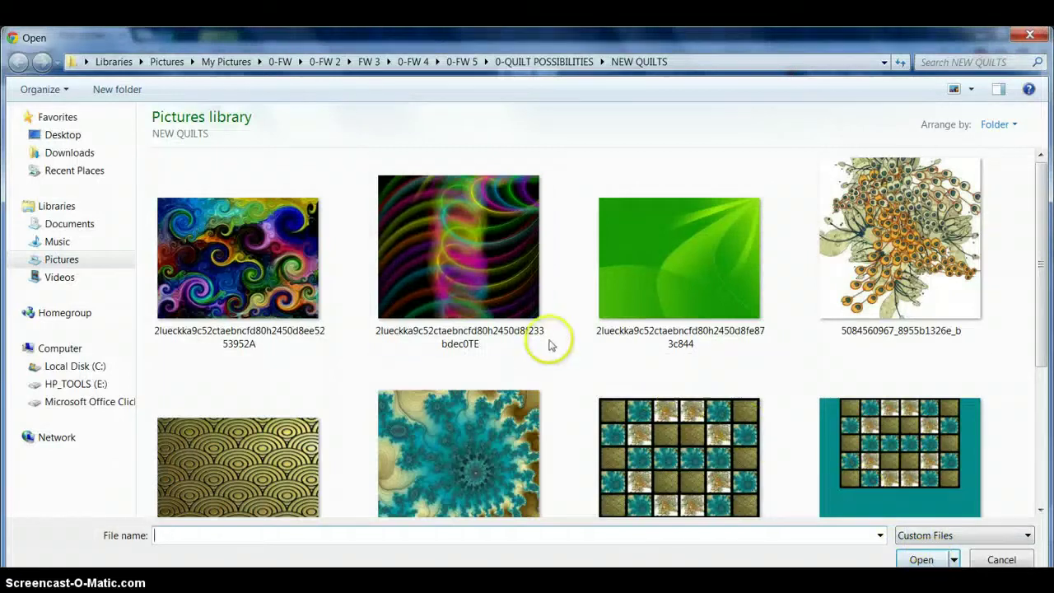
double_click(494, 271)
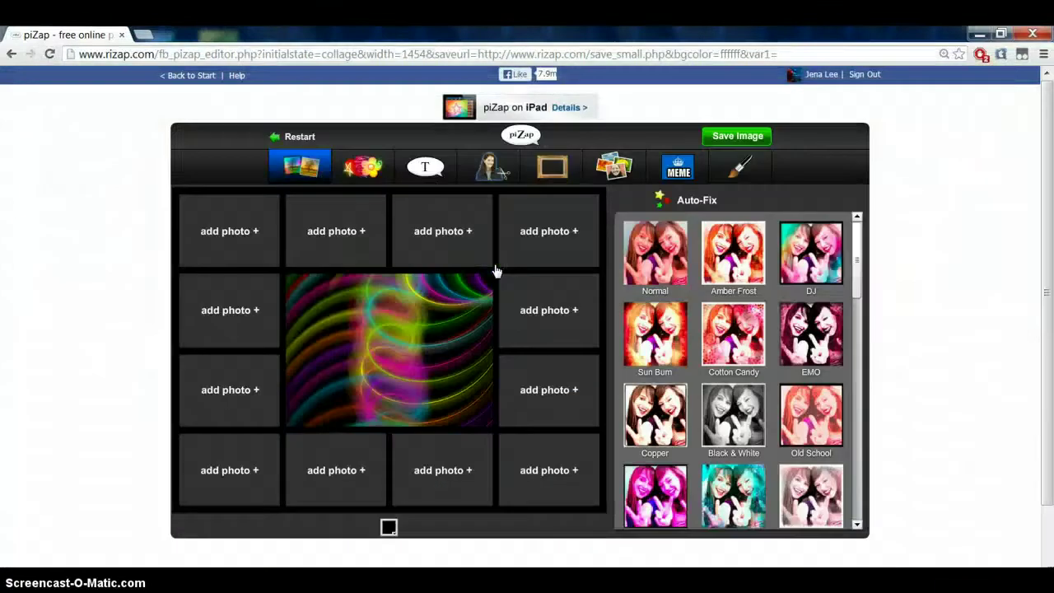
- Upload the multicoloured swirl image into the collage's upper-right and lower-right corner frames
click(550, 238)
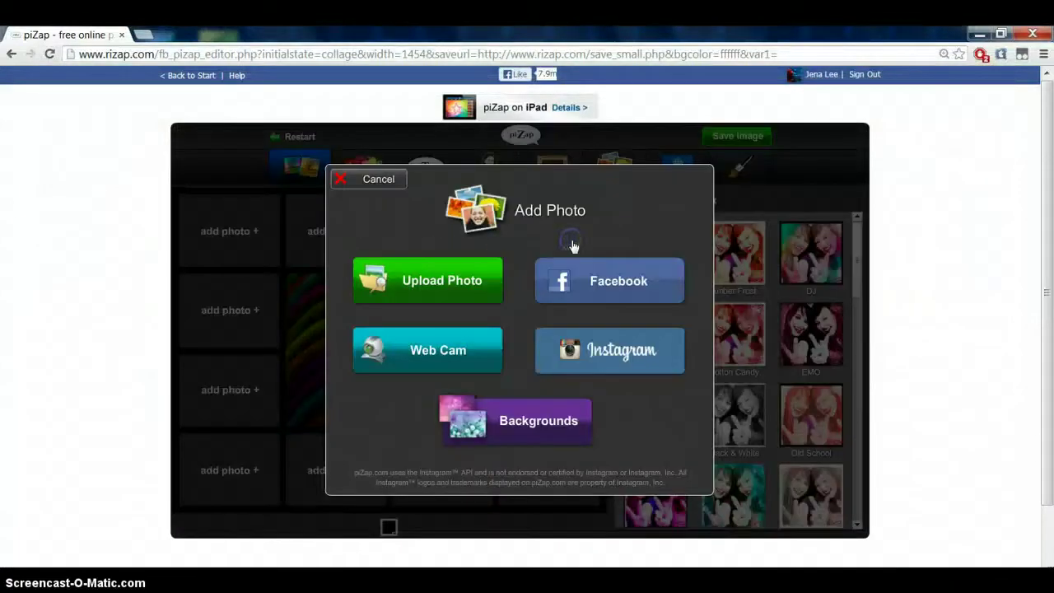
click(486, 277)
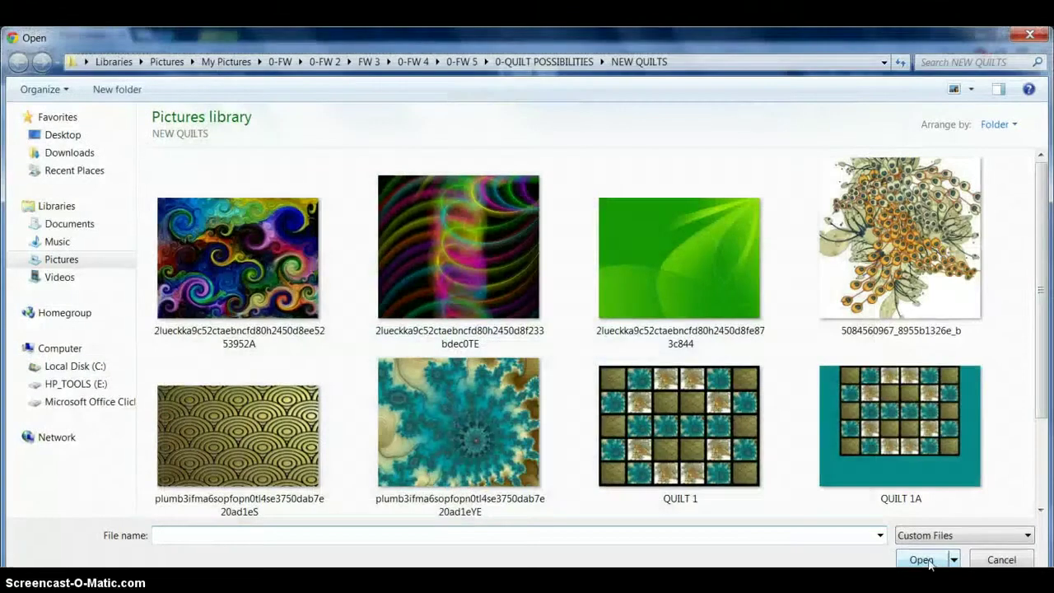
double_click(323, 276)
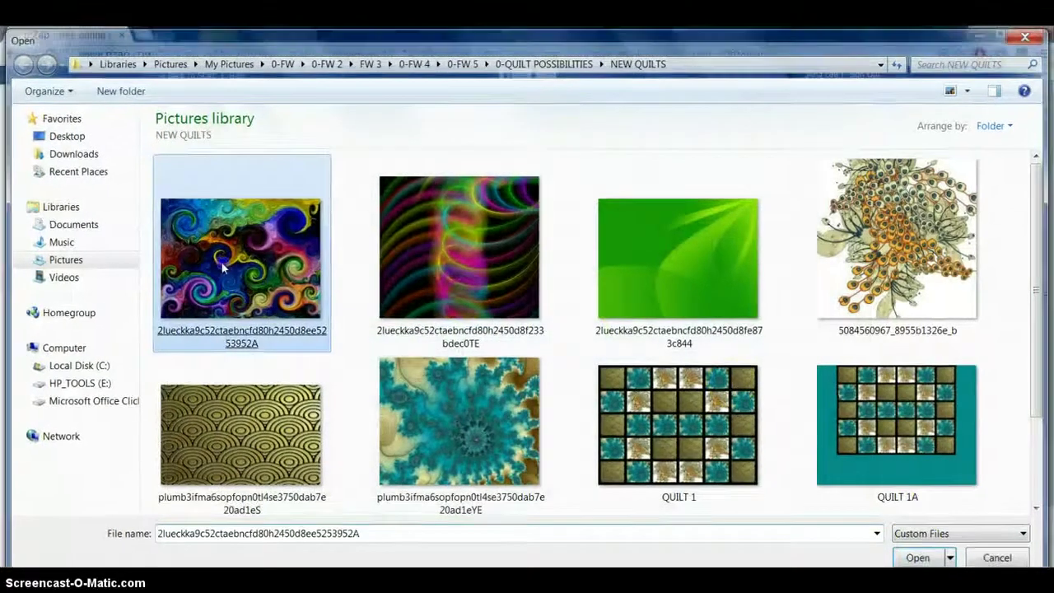
click(543, 472)
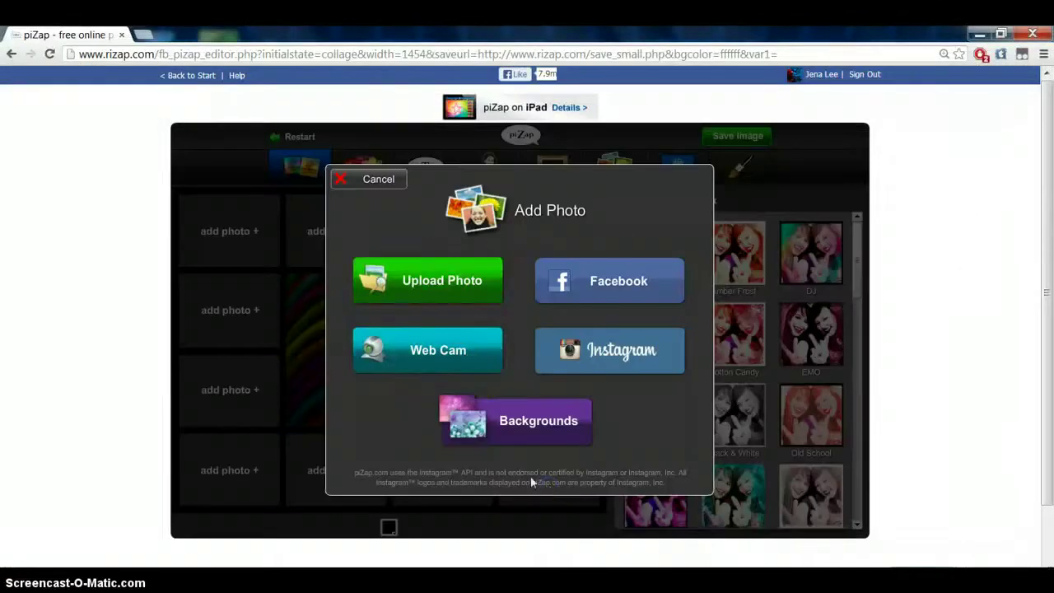
click(445, 284)
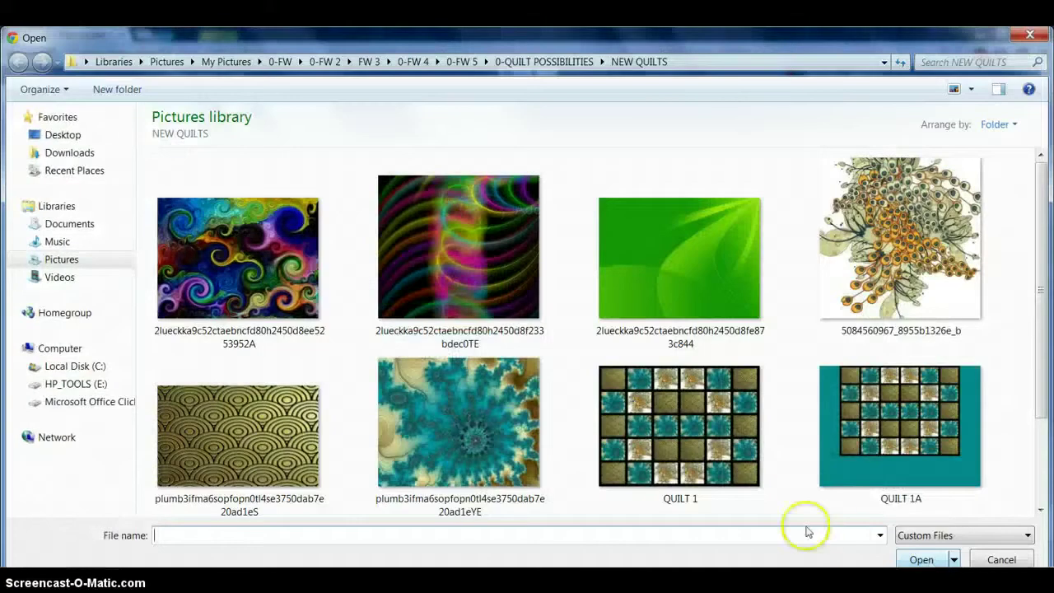
double_click(220, 221)
- Upload the multicoloured swirl image into the collage's lower-left and upper-left corner frames
click(228, 474)
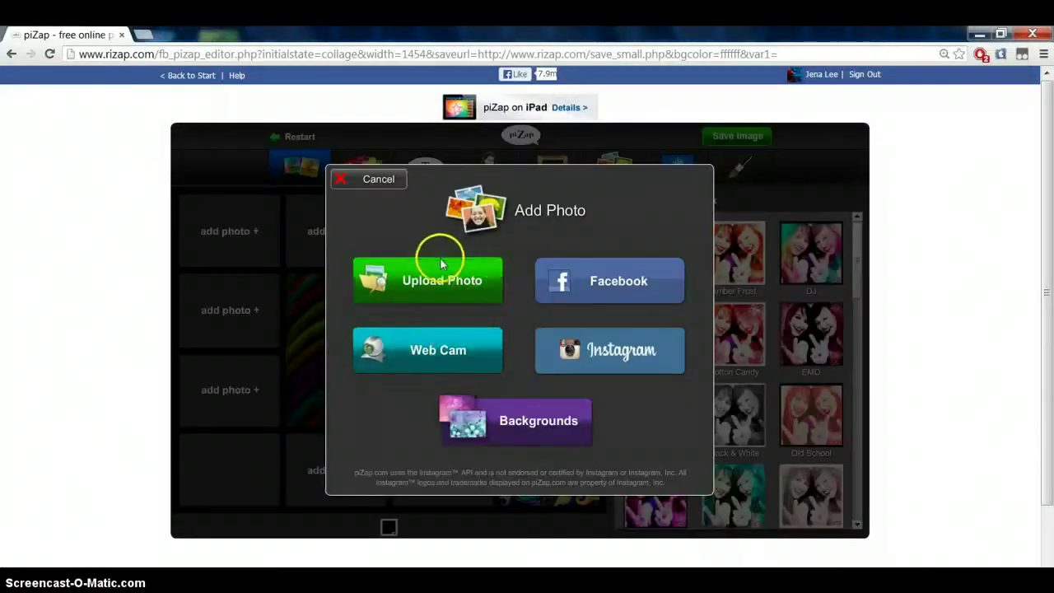
click(439, 274)
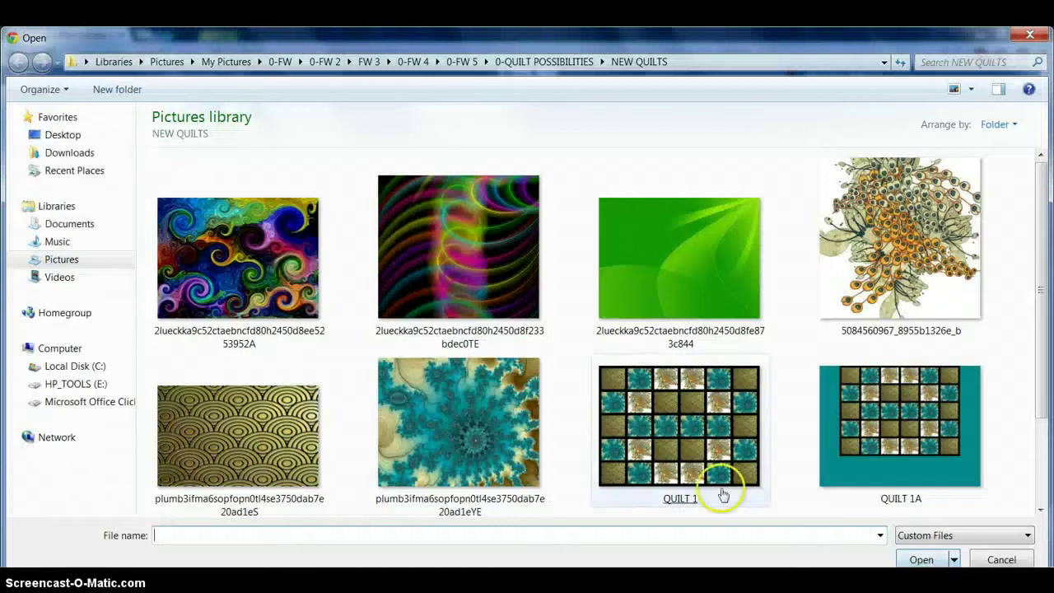
double_click(187, 284)
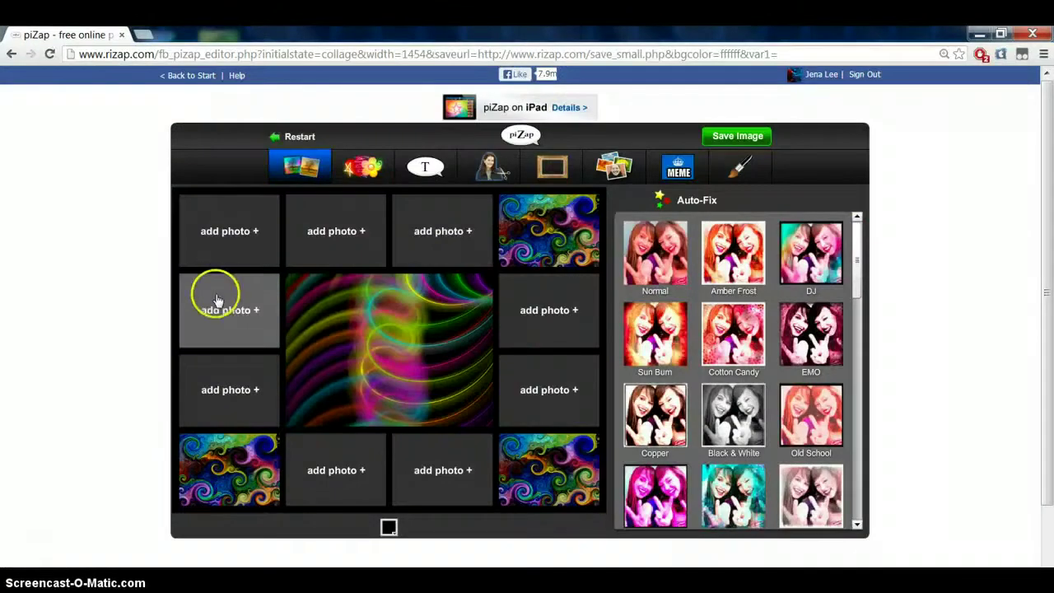
click(226, 218)
click(435, 290)
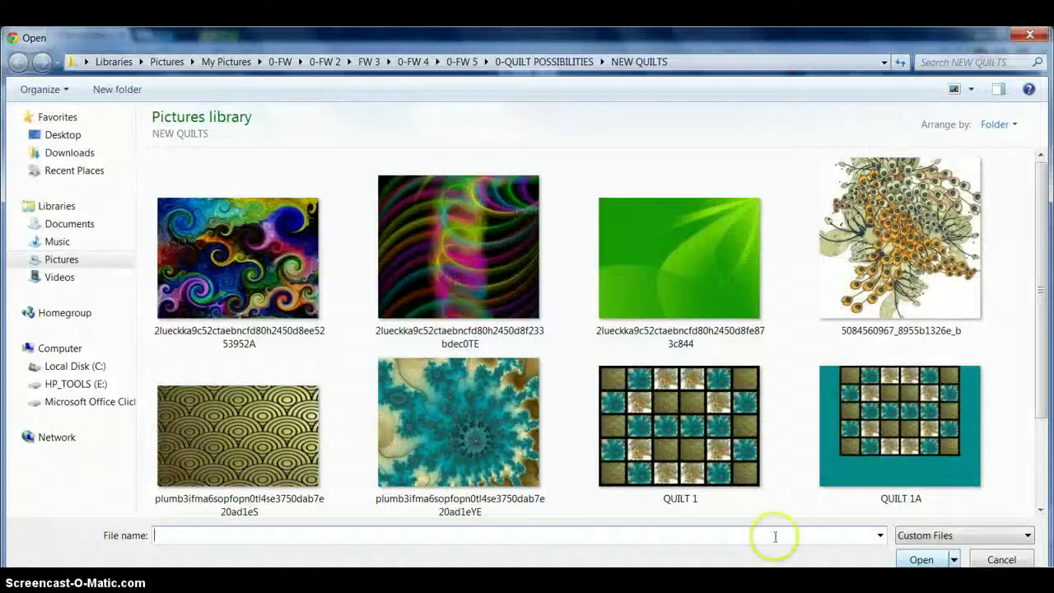
double_click(292, 287)
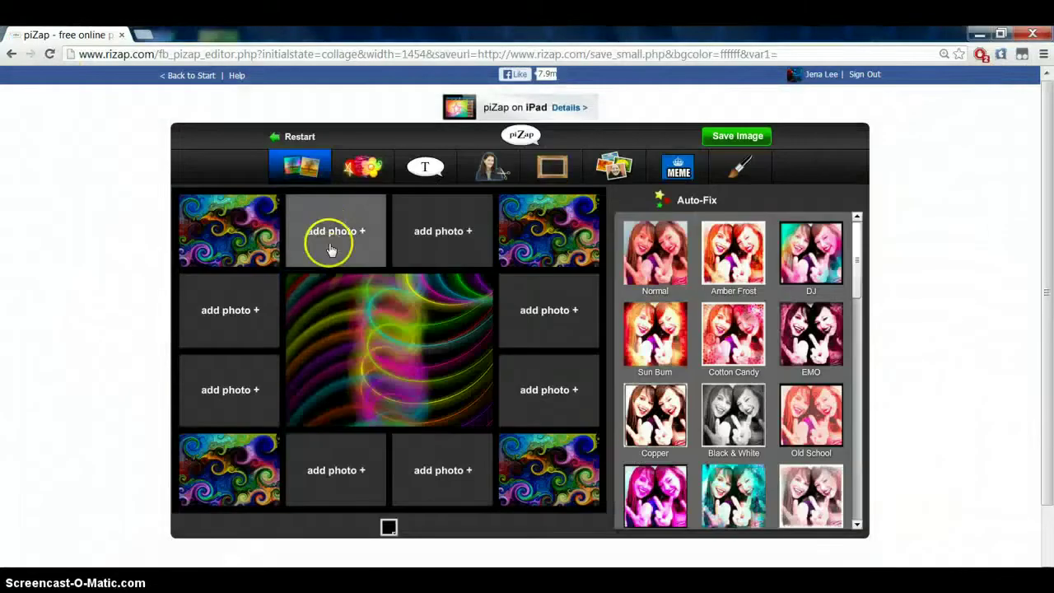
- Fill the two middle frames of the collage's top row with the green leaf image
click(330, 232)
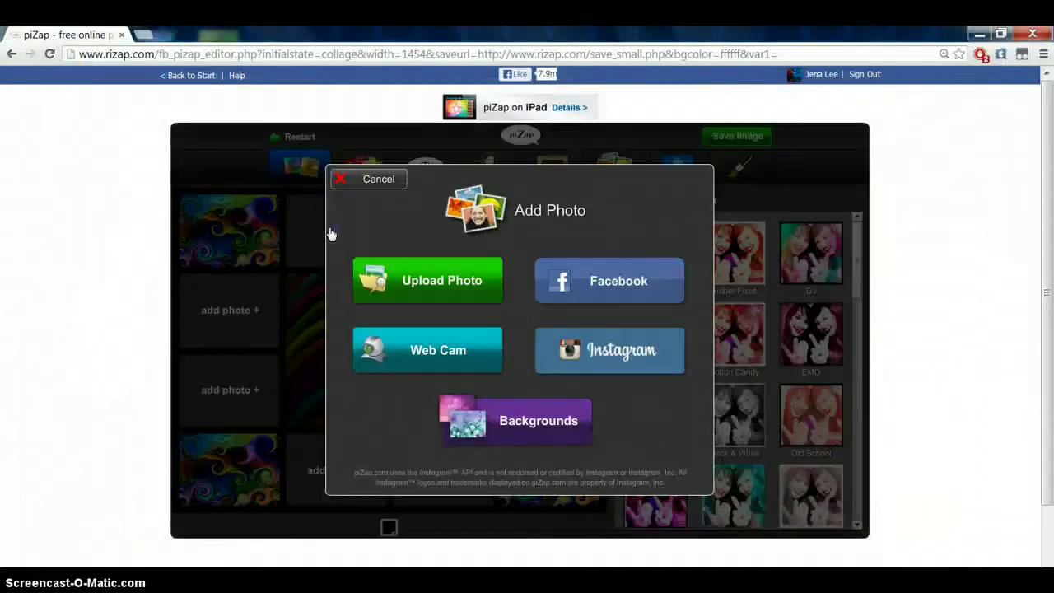
click(440, 278)
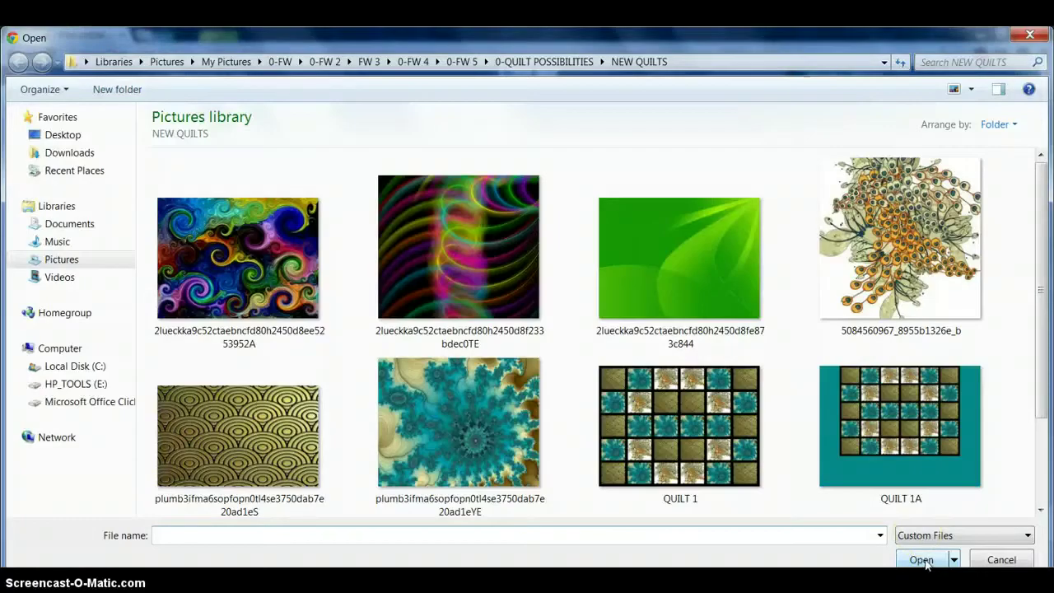
double_click(641, 236)
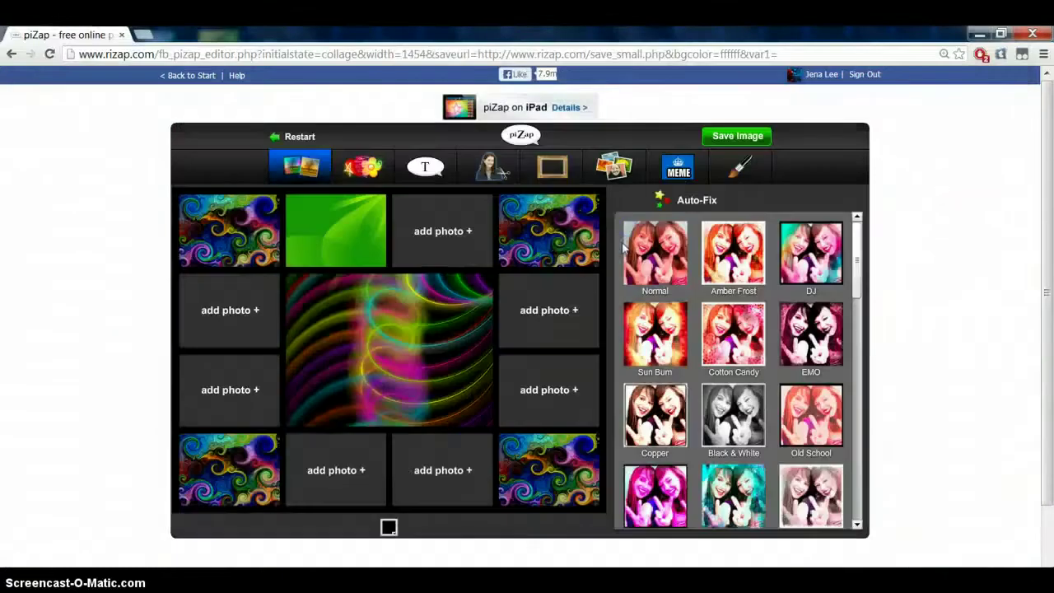
click(425, 206)
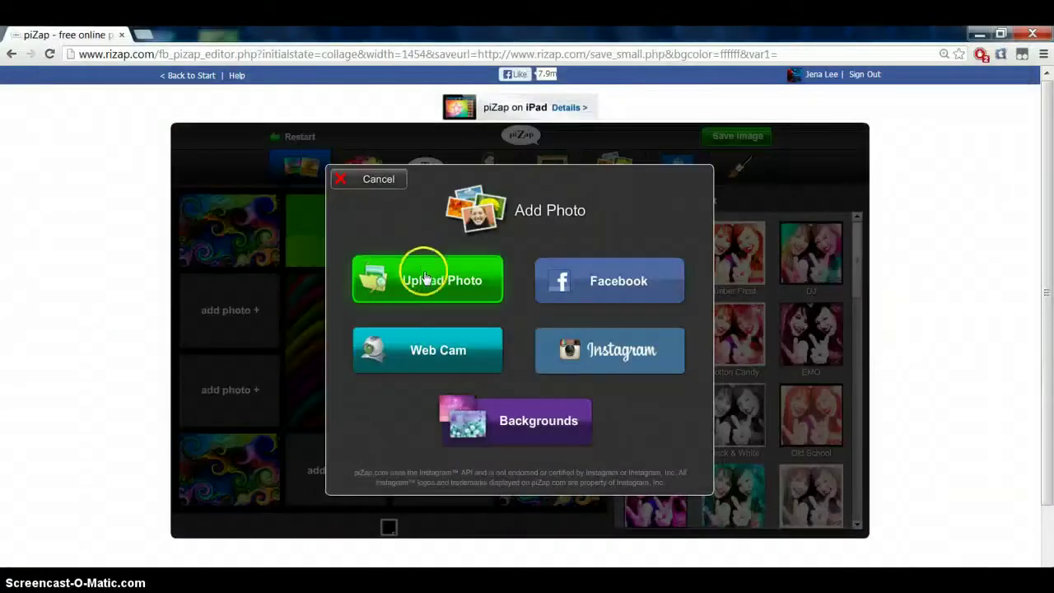
click(425, 278)
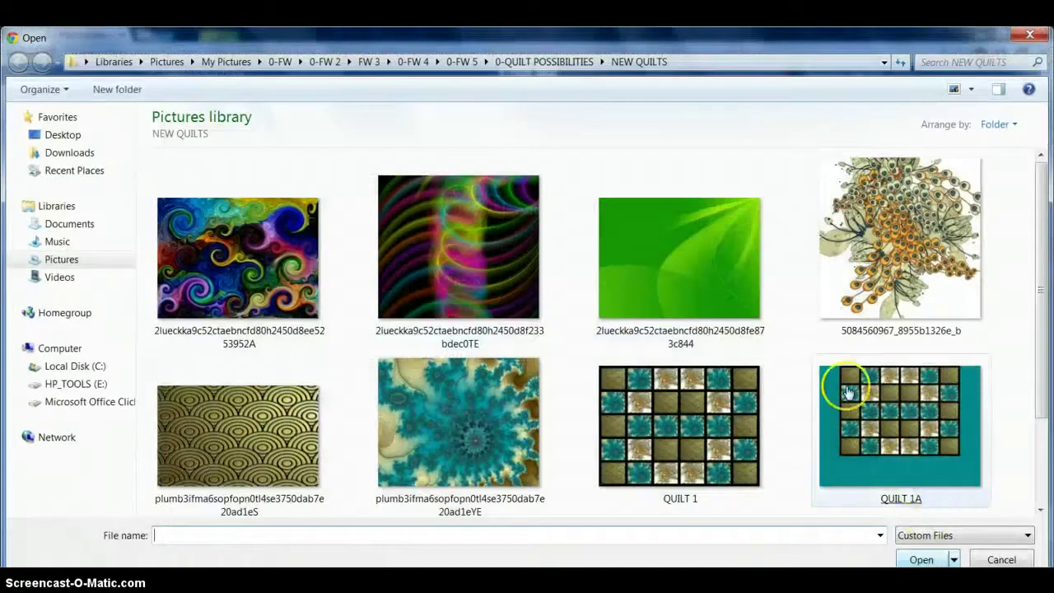
click(650, 241)
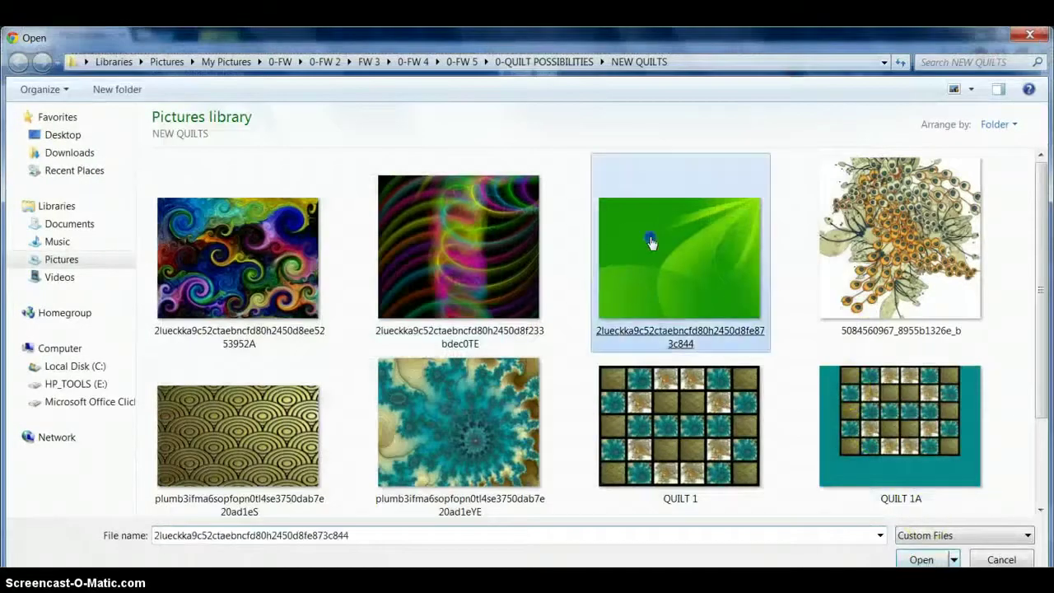
double_click(651, 241)
- Place the green leaf image in the two frames to the right of the collage's centre picture
click(584, 322)
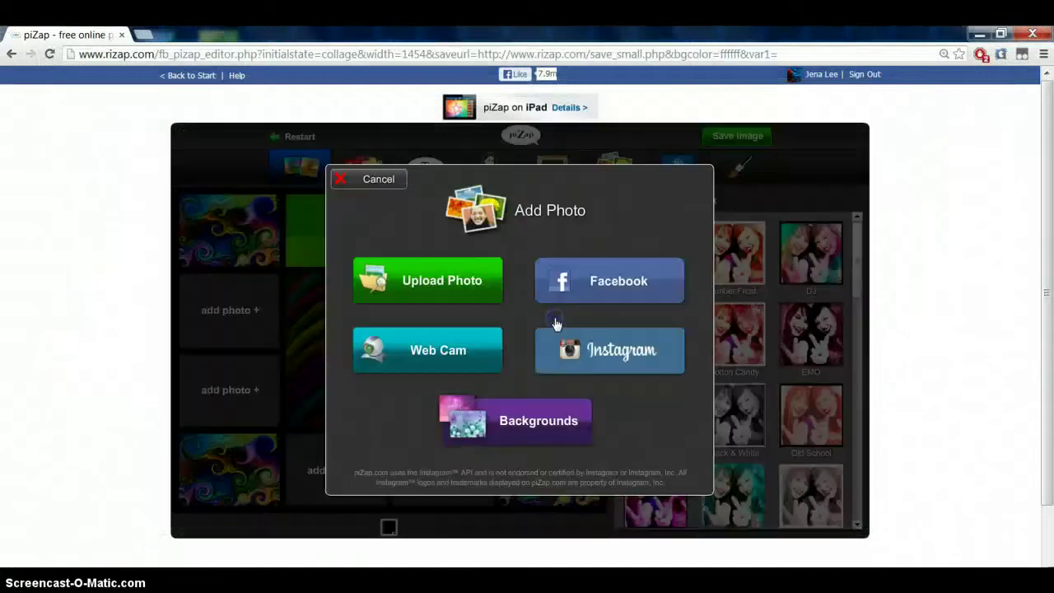
click(447, 280)
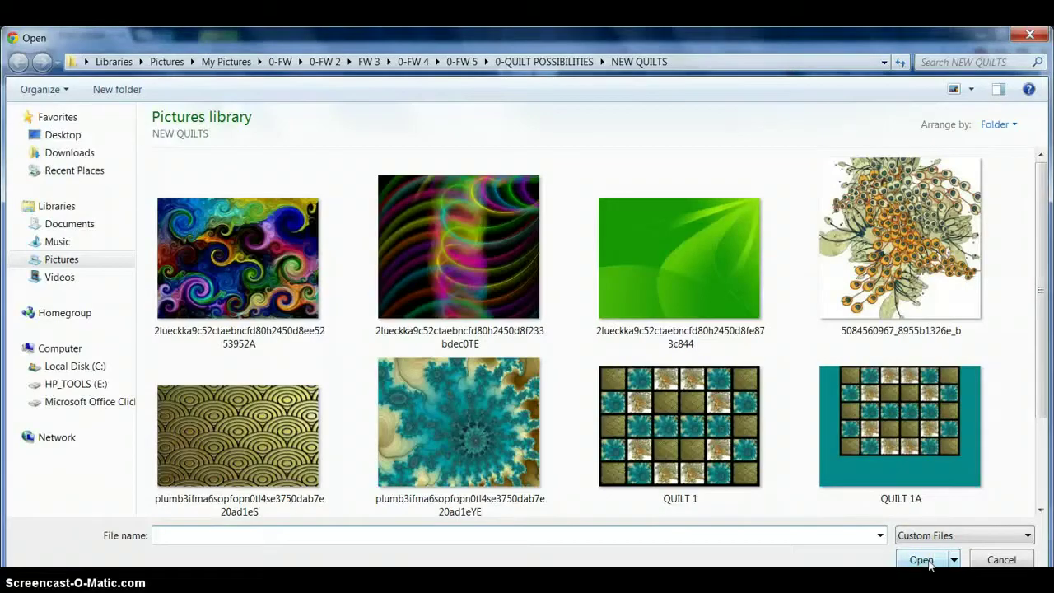
click(698, 264)
double_click(698, 264)
click(555, 394)
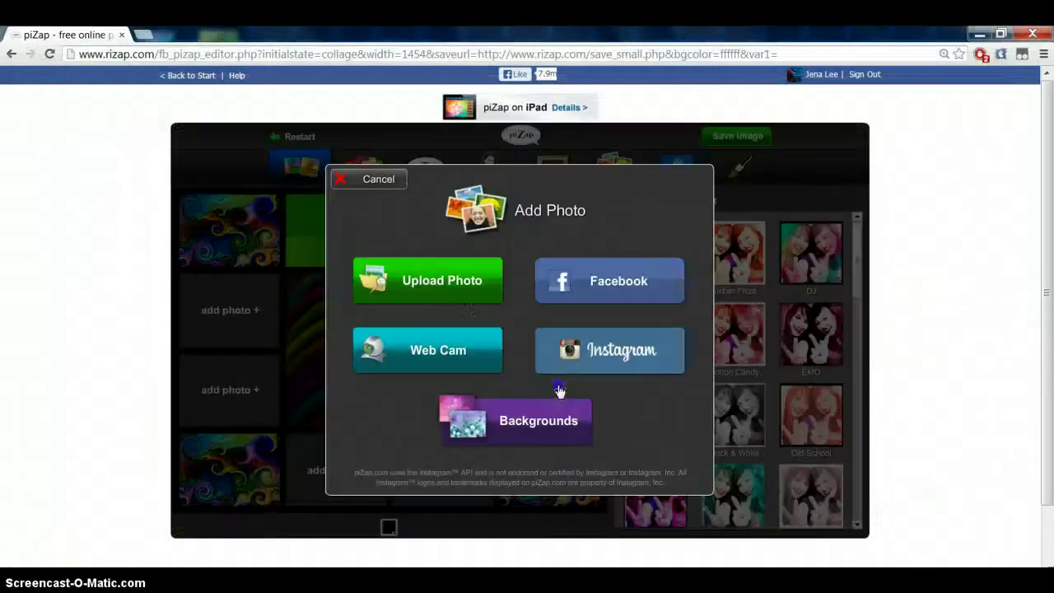
click(442, 277)
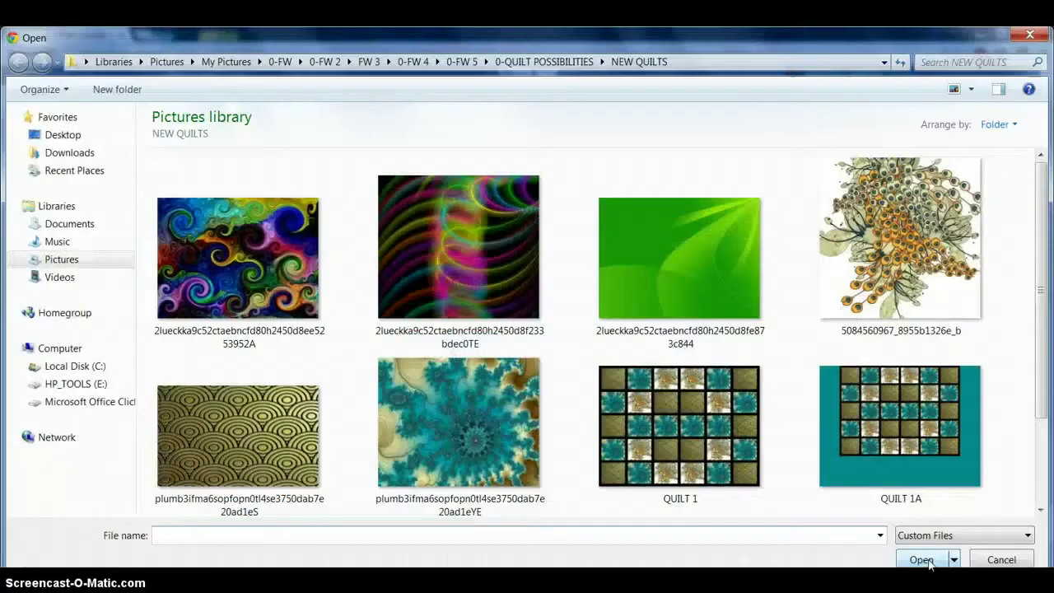
double_click(659, 257)
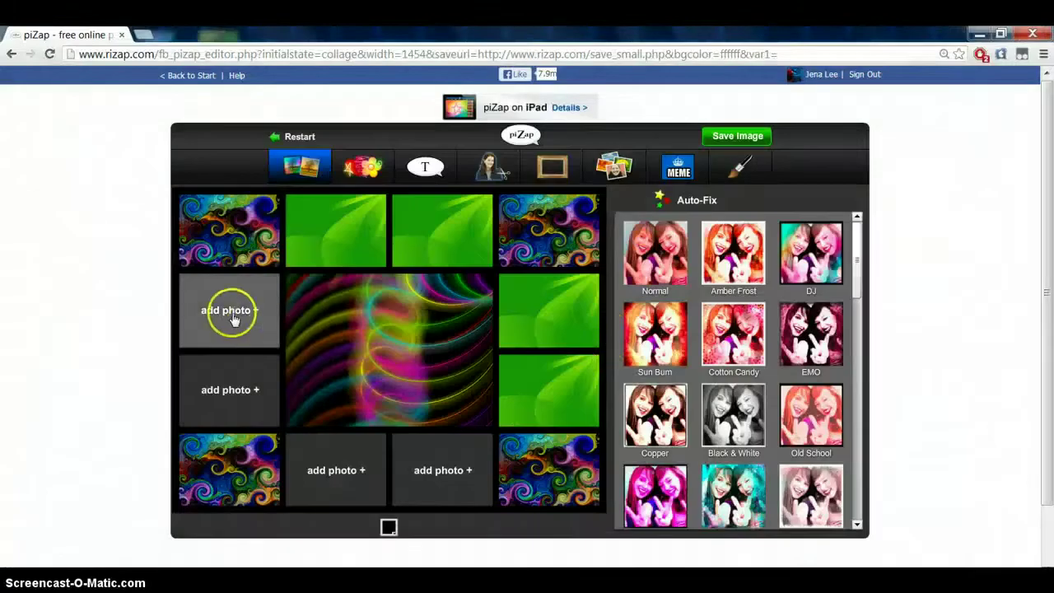
- Place the green leaf image in the two frames to the left of the collage's centre picture
click(233, 317)
click(438, 282)
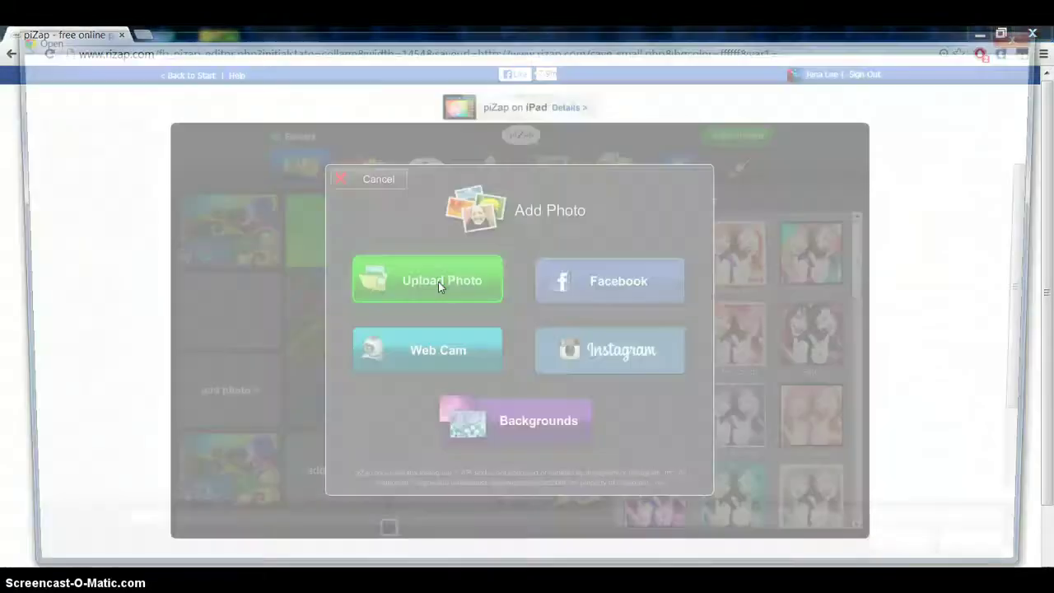
double_click(623, 229)
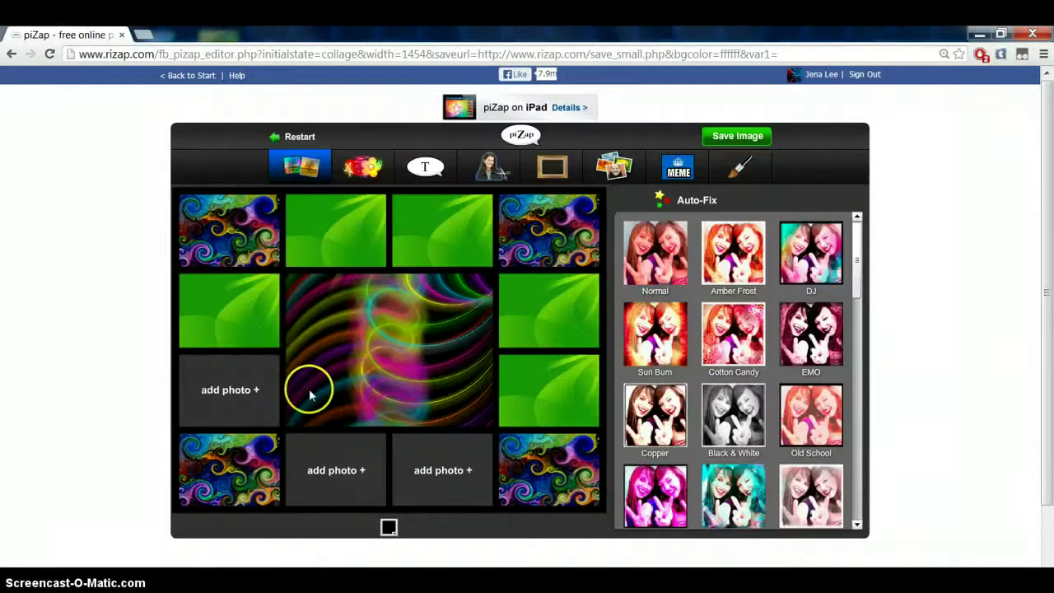
click(231, 381)
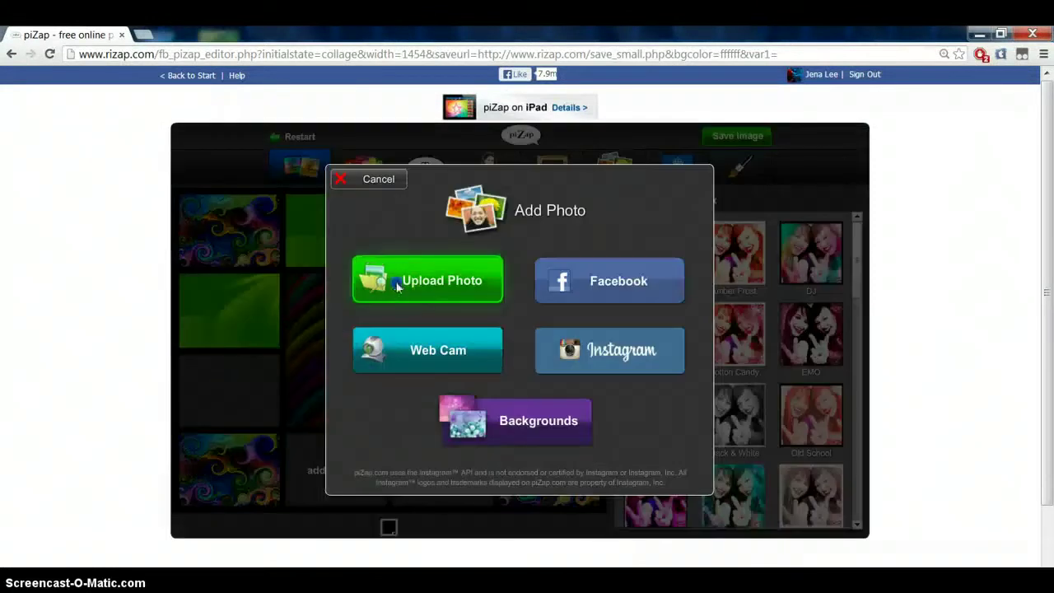
click(400, 281)
double_click(682, 226)
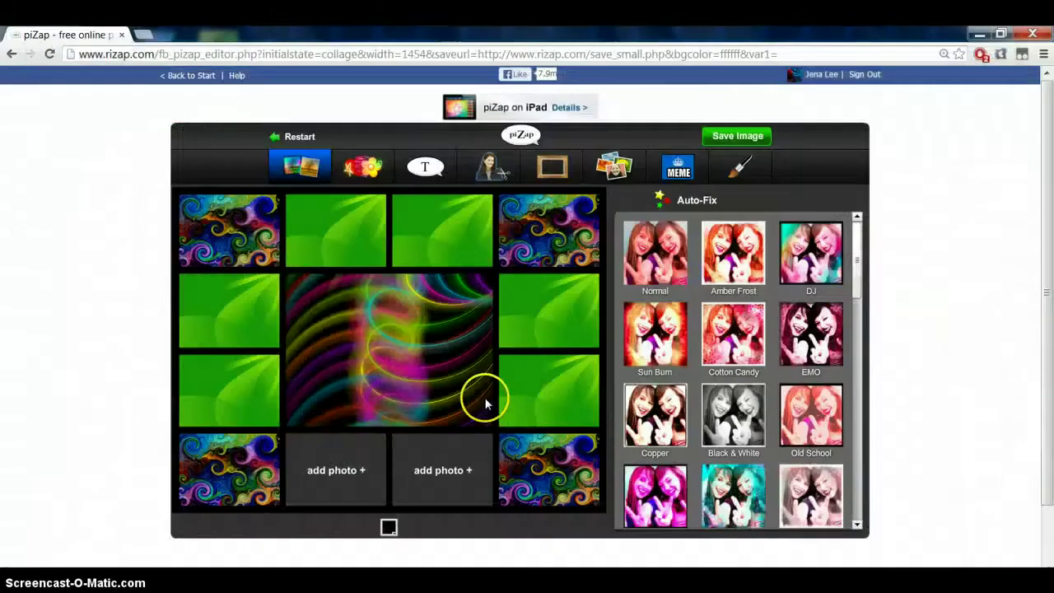
- Fill the two middle frames of the collage's bottom row with the green leaf image
click(329, 454)
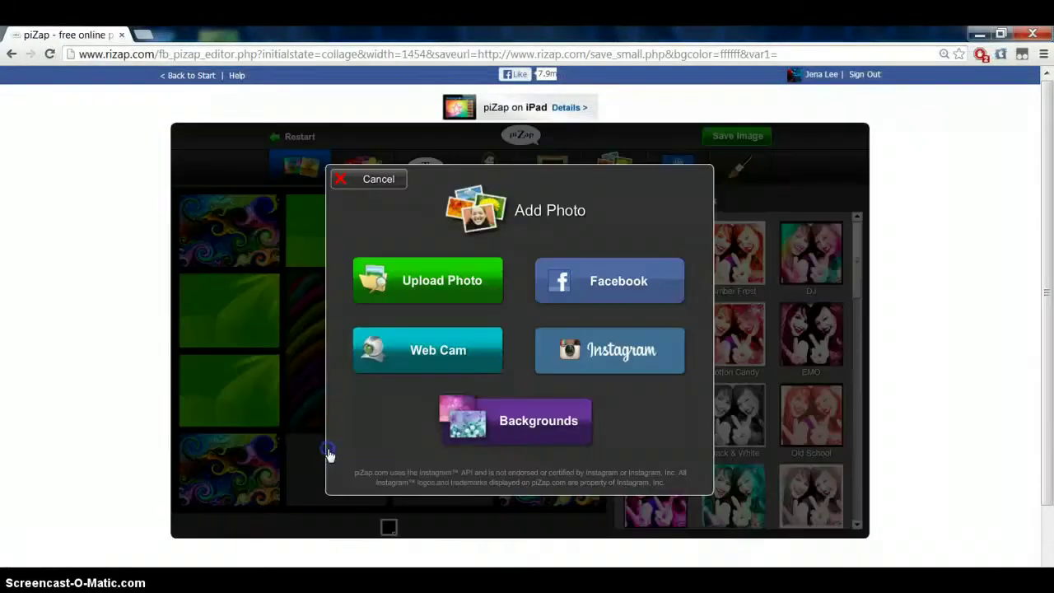
click(416, 290)
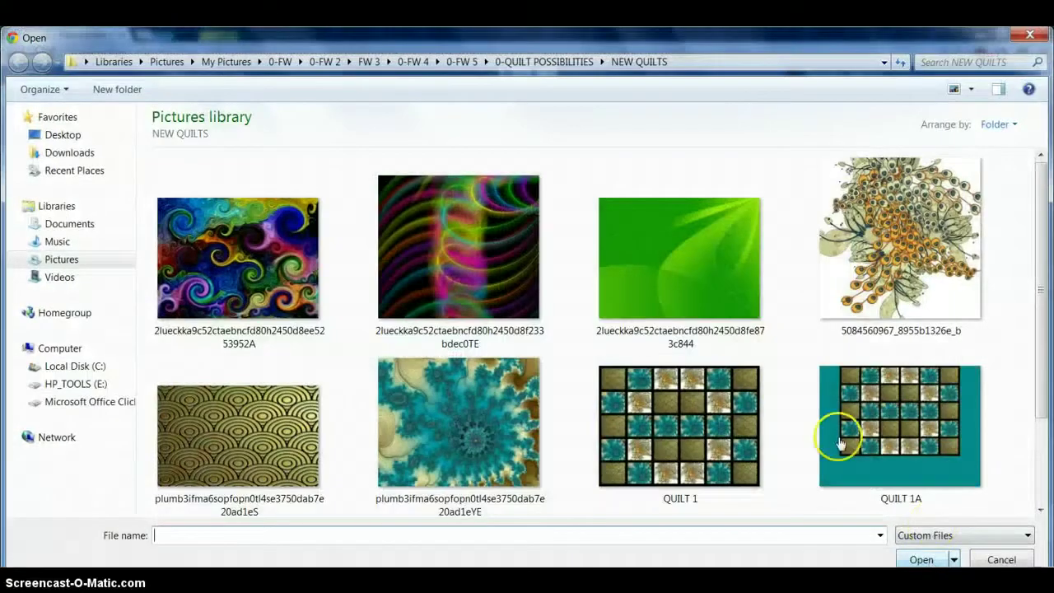
double_click(670, 275)
click(452, 473)
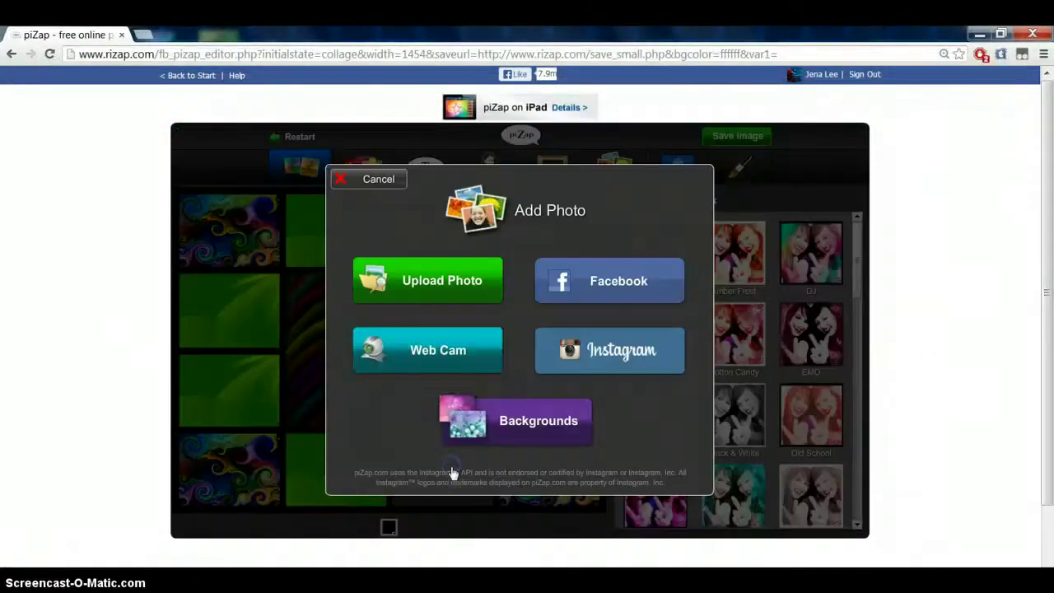
click(430, 282)
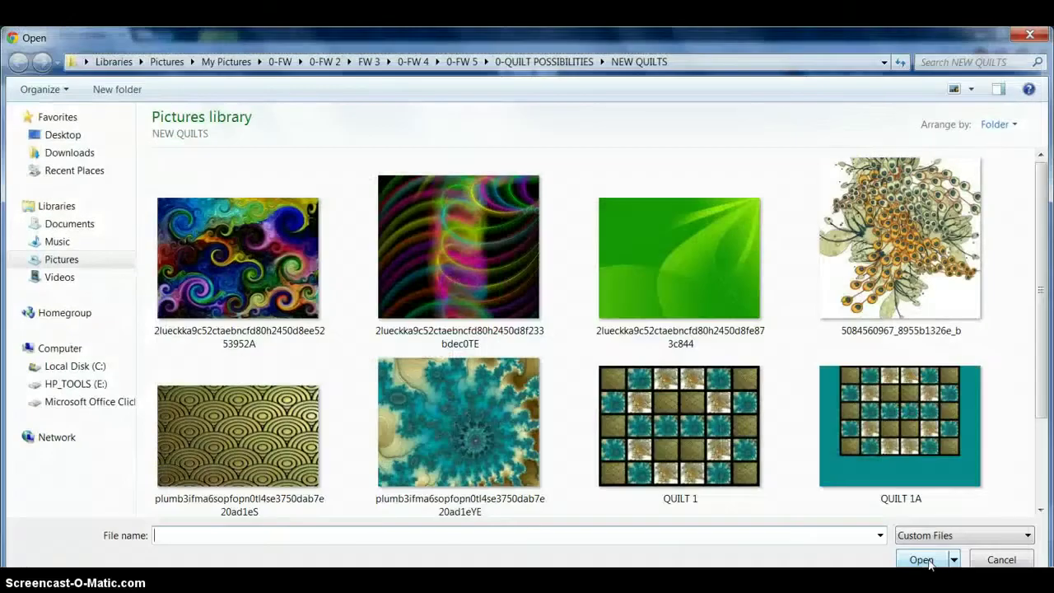
double_click(699, 263)
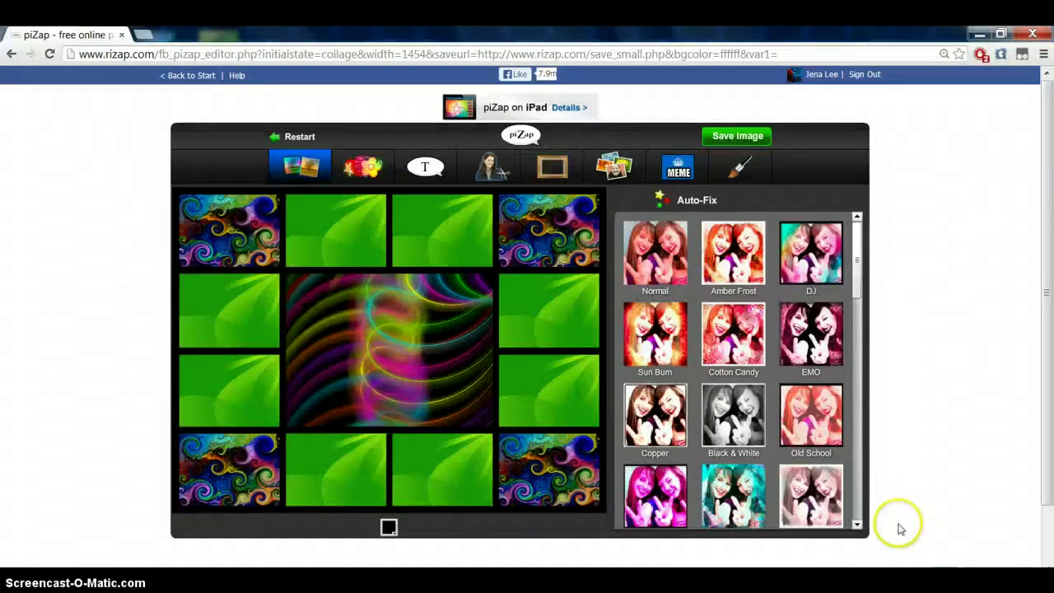
- Download the finished collage as a JPEG named QUILT 2 in the NEW QUILTS folder and decline sharing it on Facebook
click(719, 137)
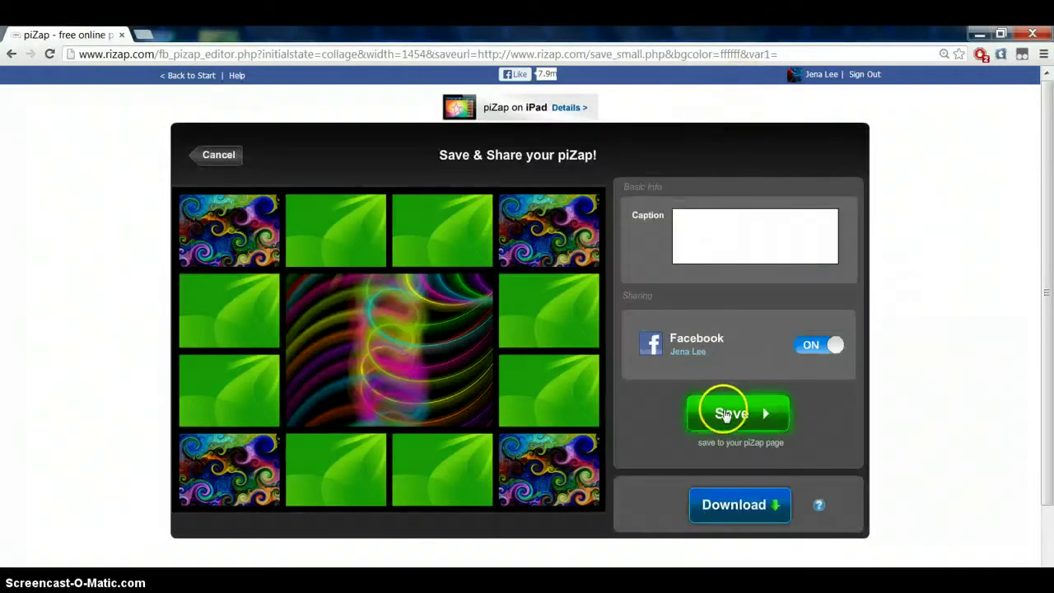
click(728, 509)
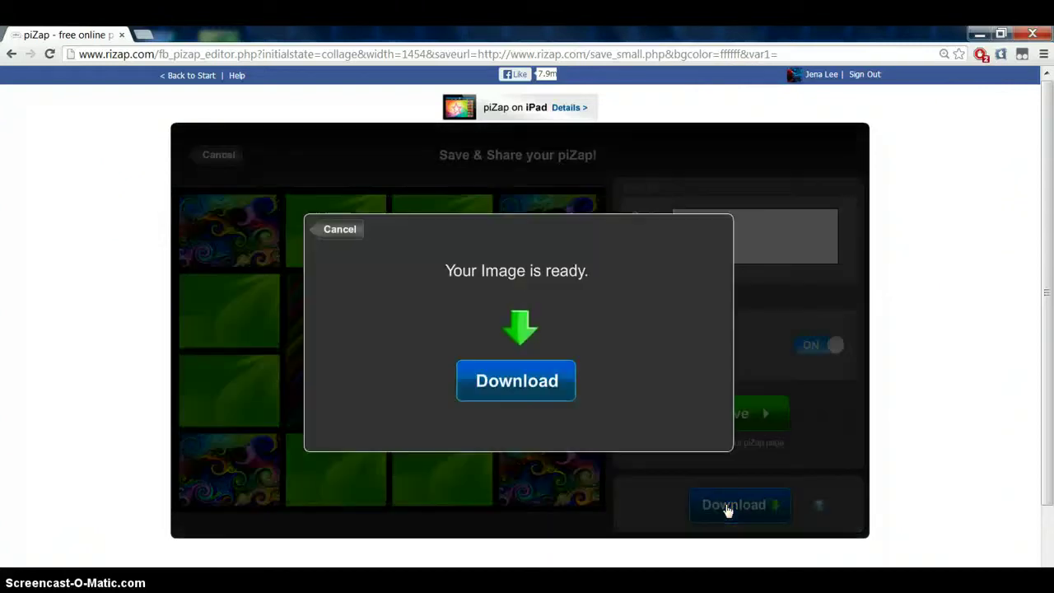
click(520, 377)
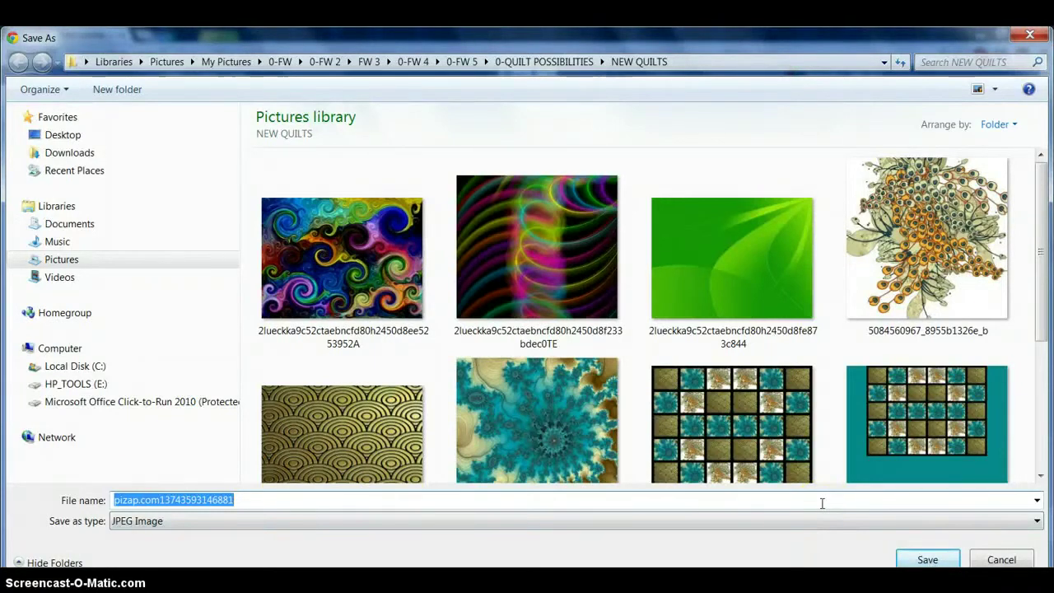
text(QUIL)
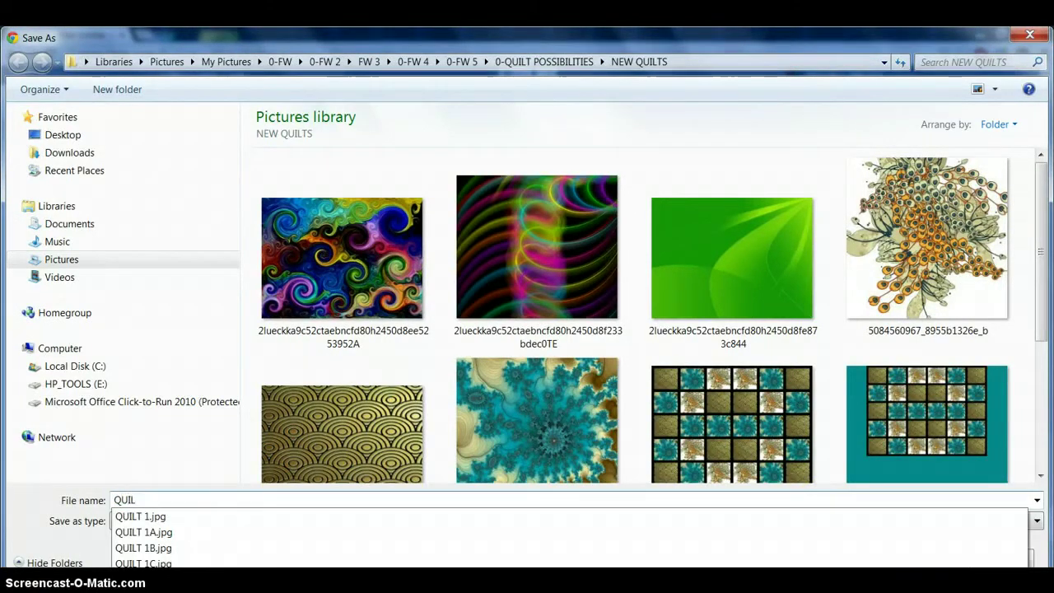
text(T 2)
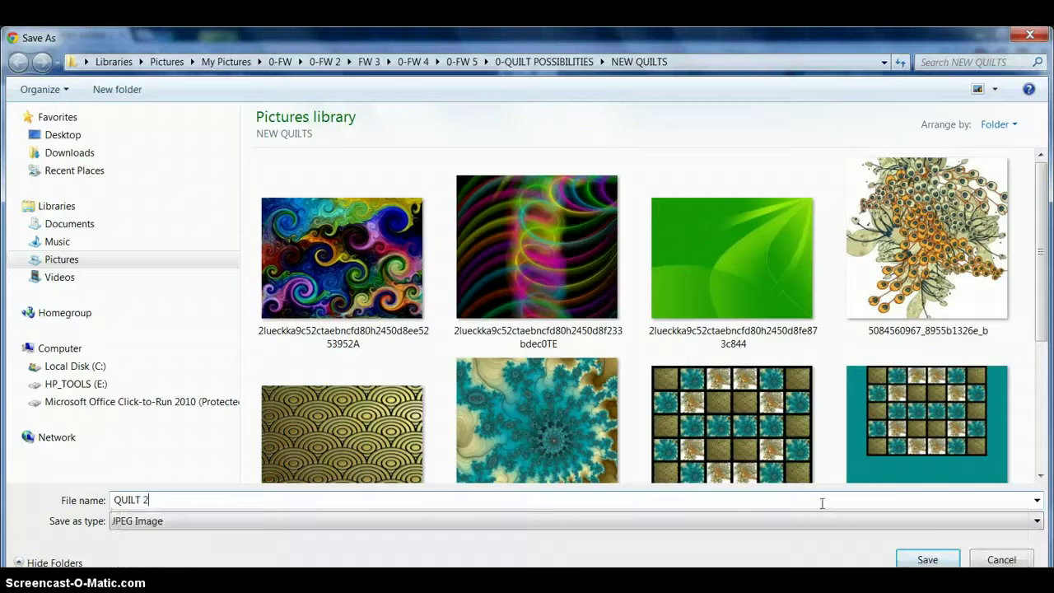
key(Return)
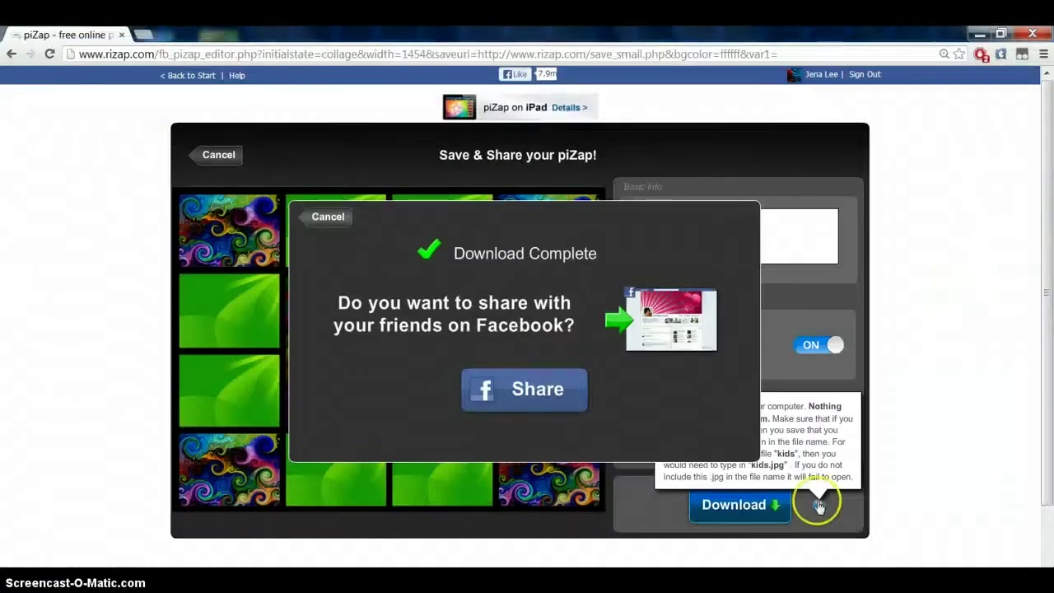
click(328, 217)
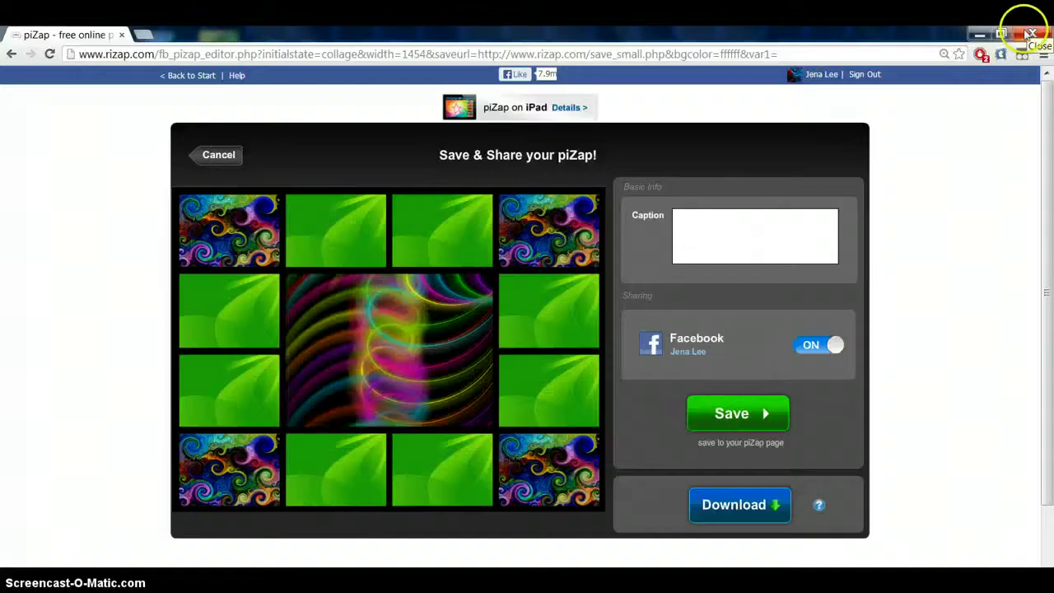
- Close the browser, switch to Paint.NET and open the QUILT 2 image from the NEW QUILTS folder
click(1031, 33)
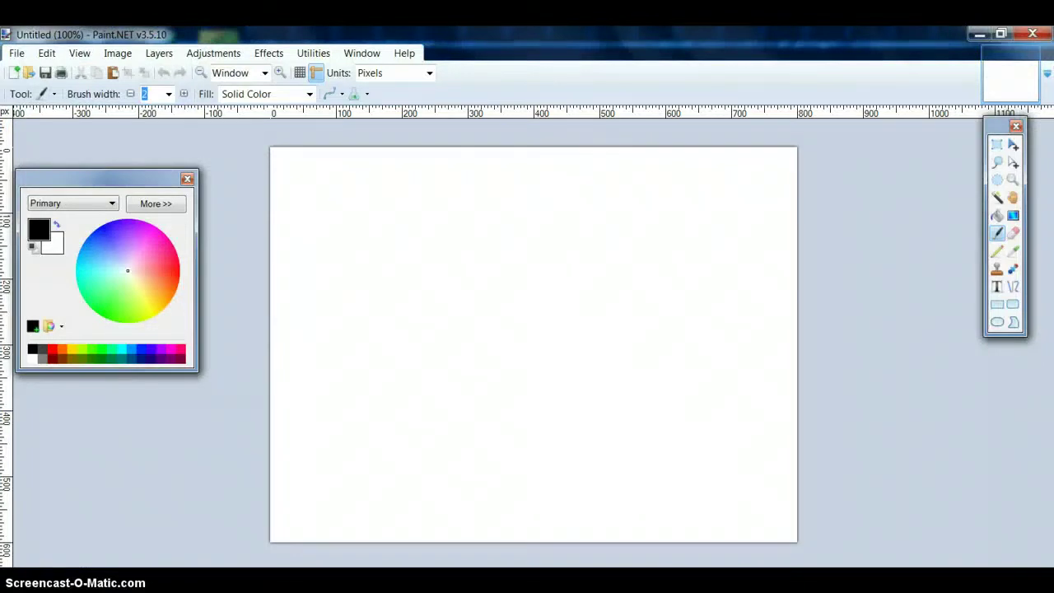
click(17, 54)
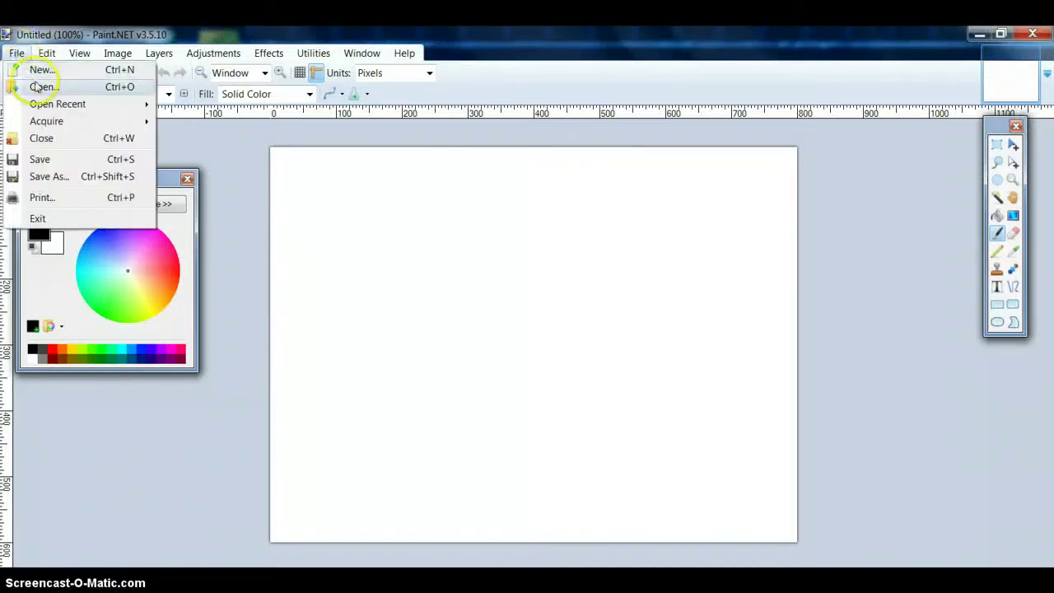
click(38, 87)
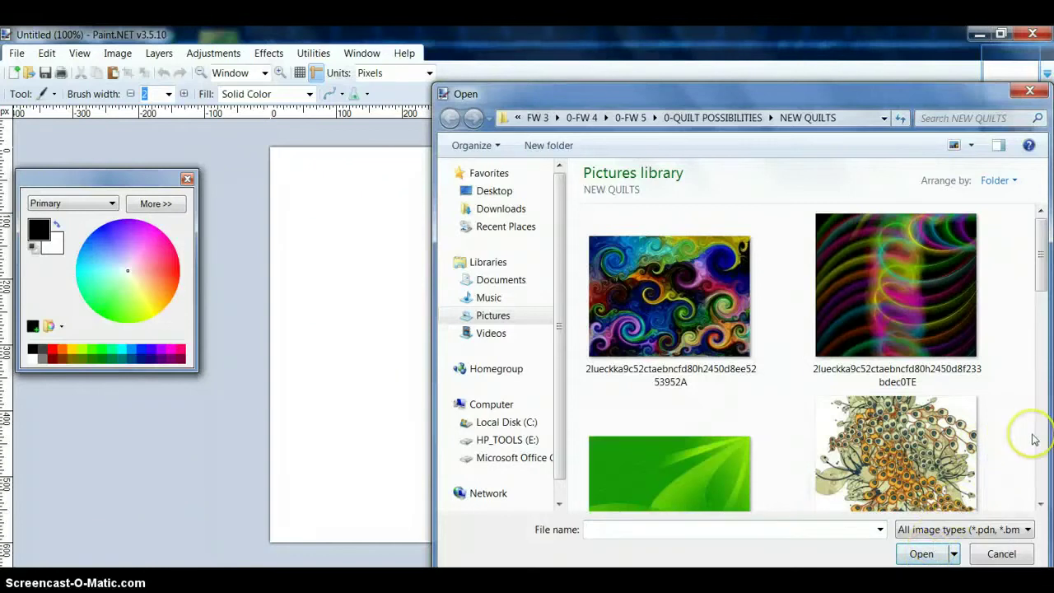
scroll(1034, 440, down, 5)
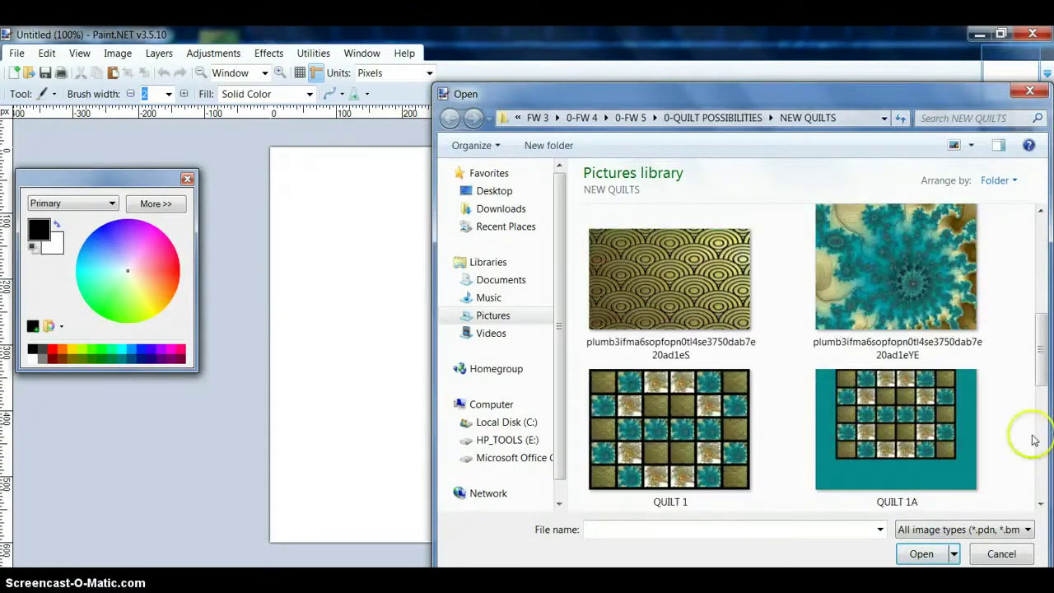
scroll(1035, 440, down, 5)
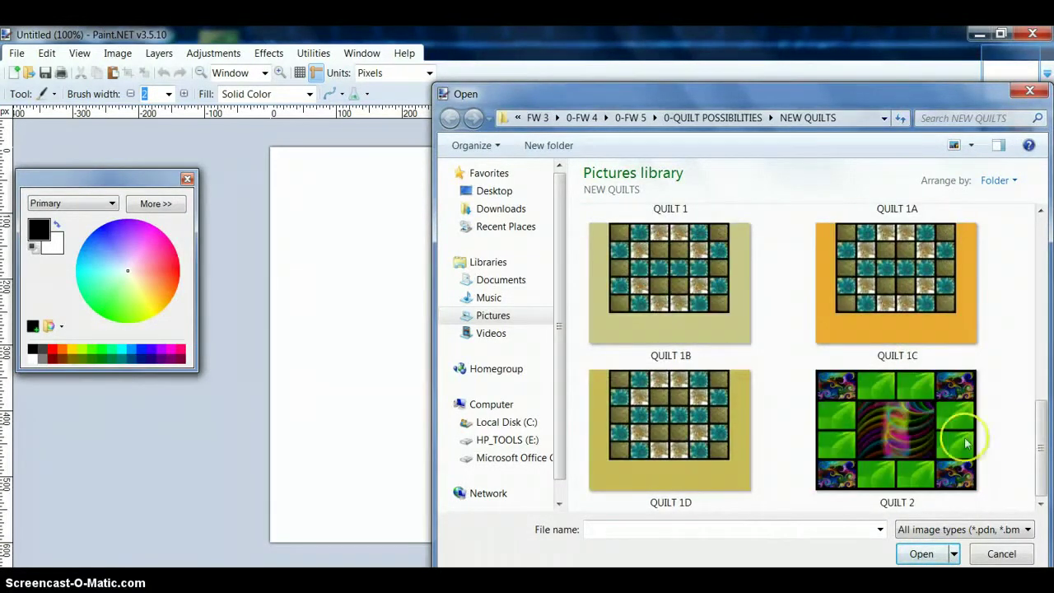
double_click(938, 430)
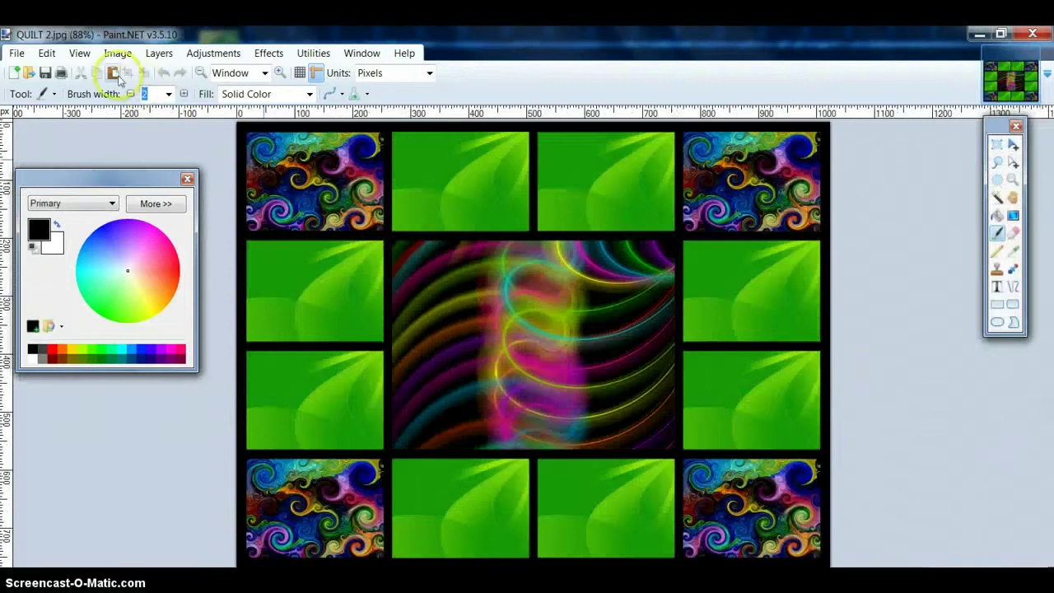
- Resize the quilt image to 600 by 450 pixels without maintaining the aspect ratio
click(115, 53)
click(126, 87)
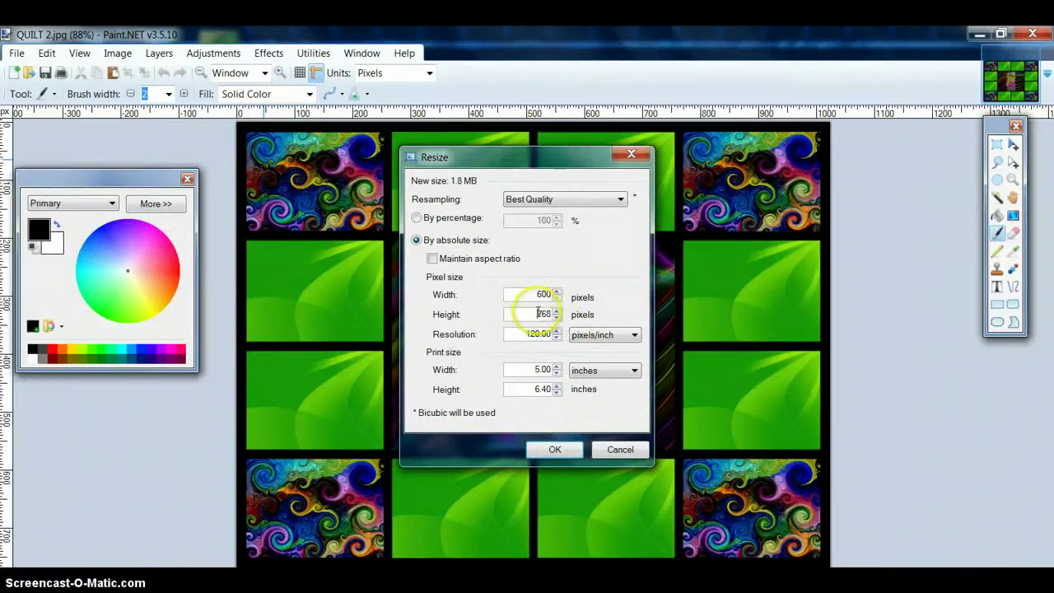
text(450)
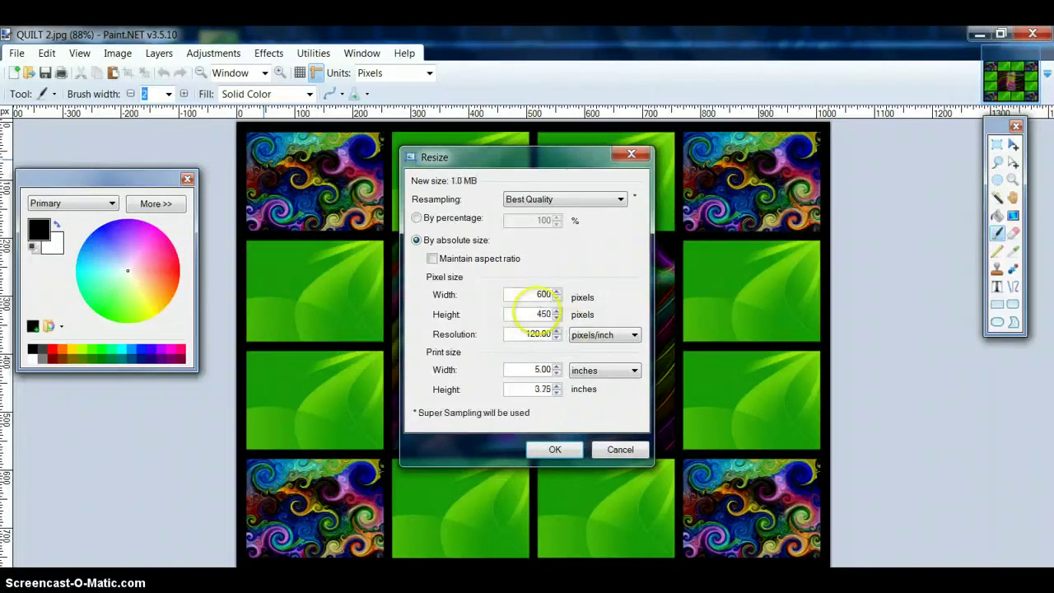
click(568, 450)
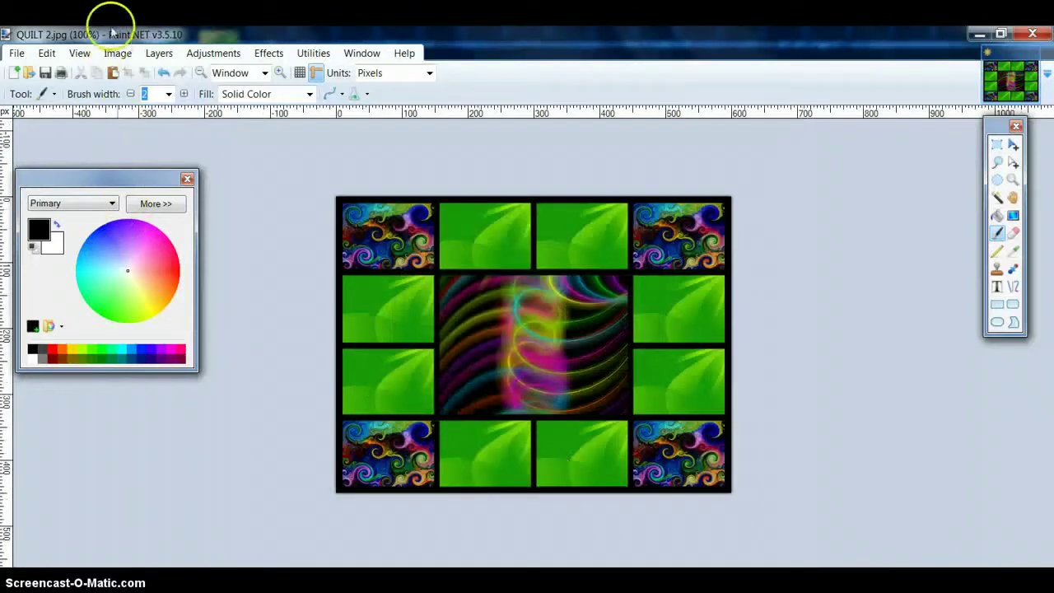
- Enlarge the canvas to 800 by 600 pixels, keeping the quilt anchored at the top
click(119, 54)
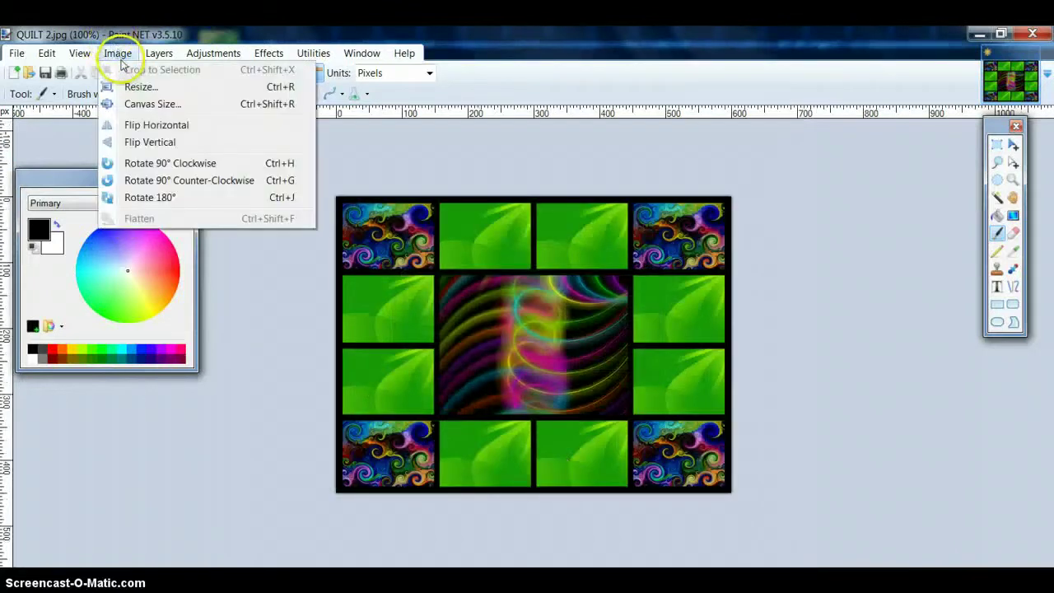
click(136, 101)
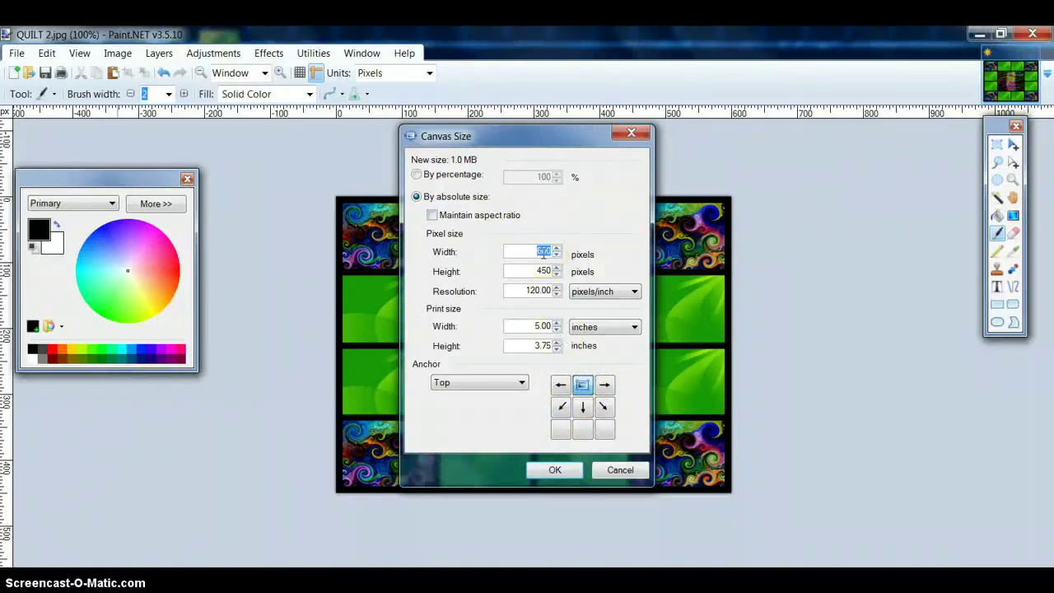
click(542, 275)
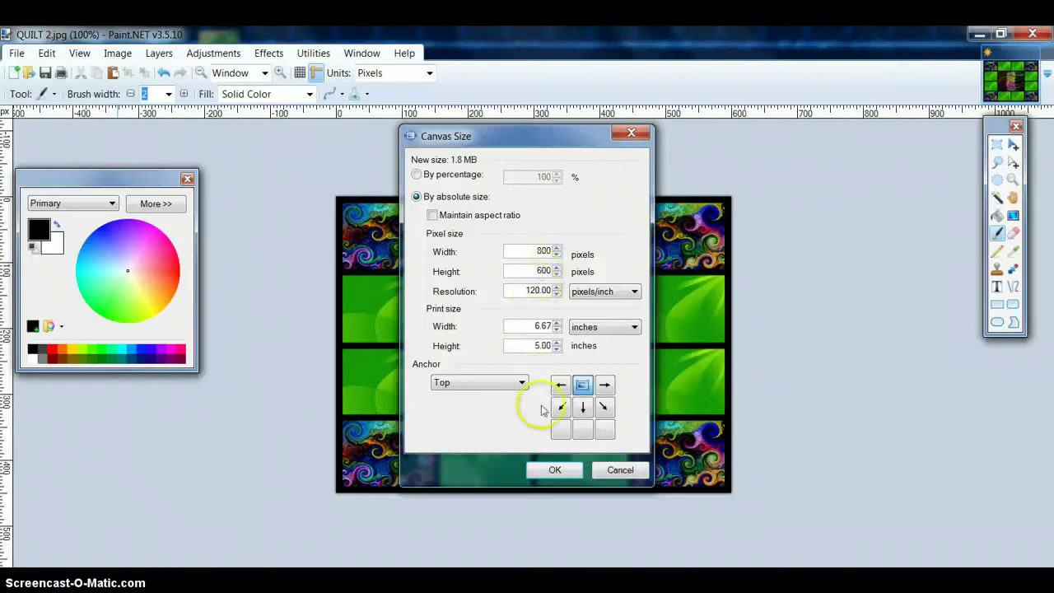
click(556, 469)
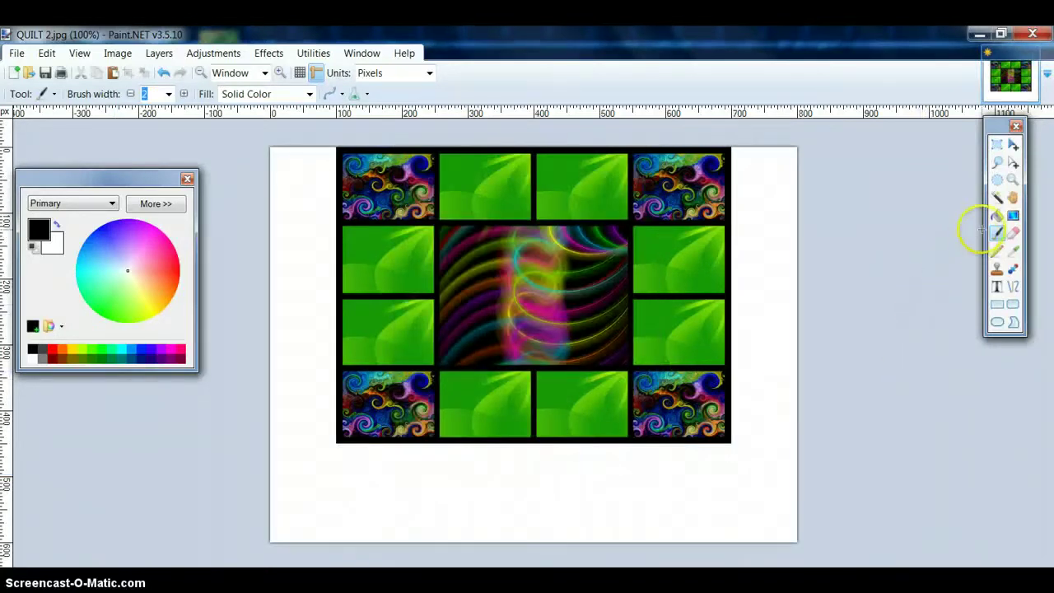
- Fill the white area around the quilt with a dark navy blue sampled from the swirl picture in its lower-right corner
click(1015, 251)
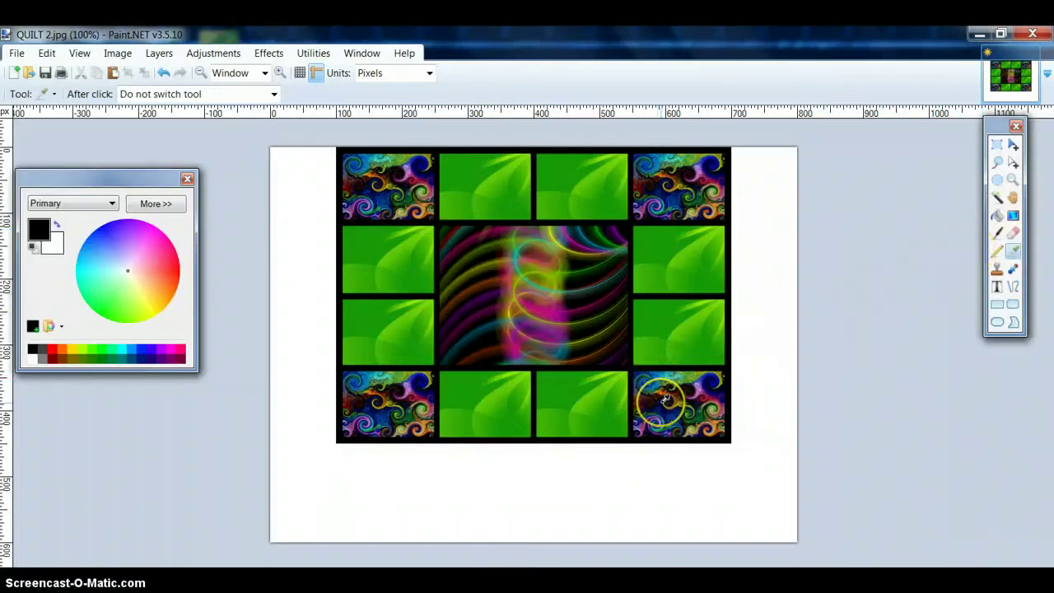
click(997, 216)
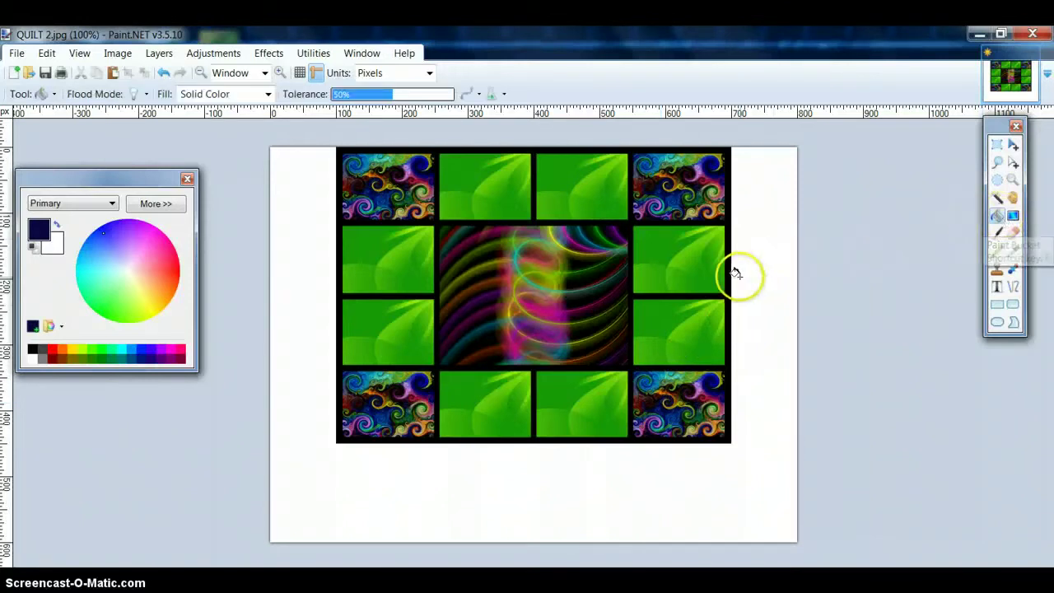
click(763, 269)
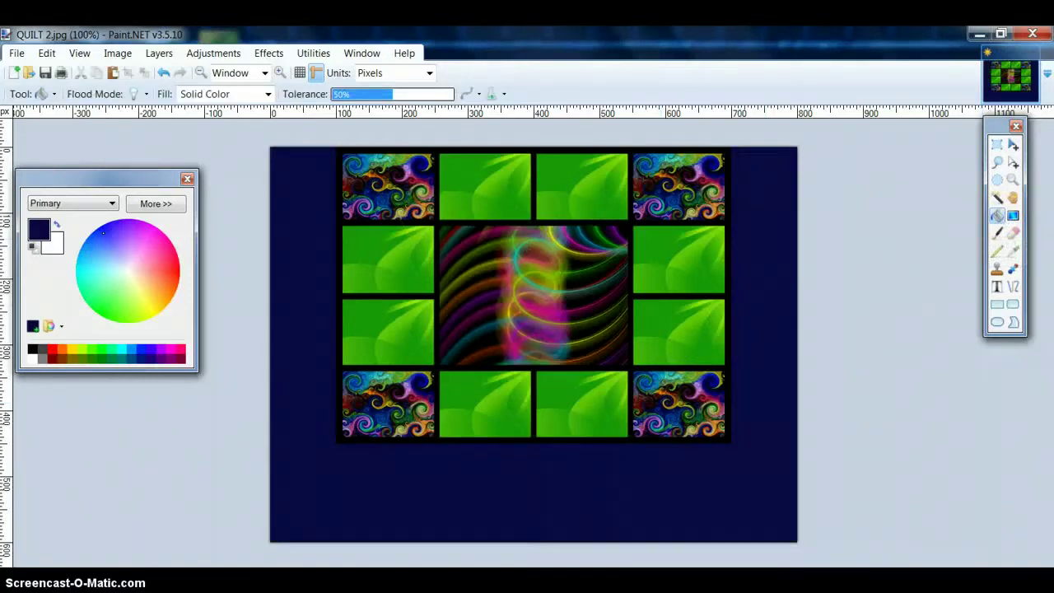
- Save the navy-background quilt as a JPEG named QUILT 2A and undo the navy background fill
click(17, 53)
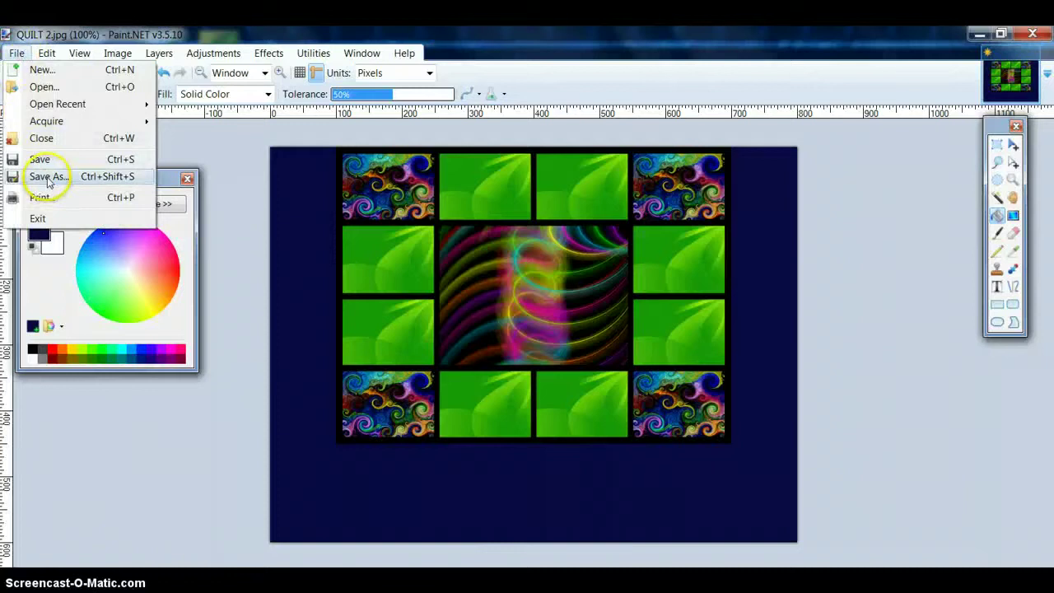
click(45, 176)
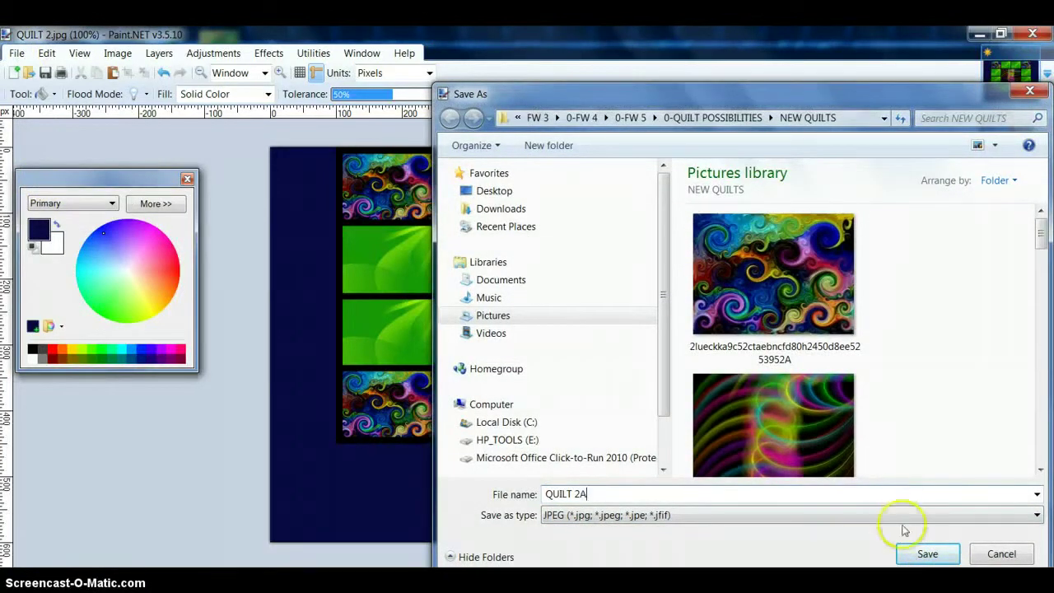
click(927, 553)
click(698, 489)
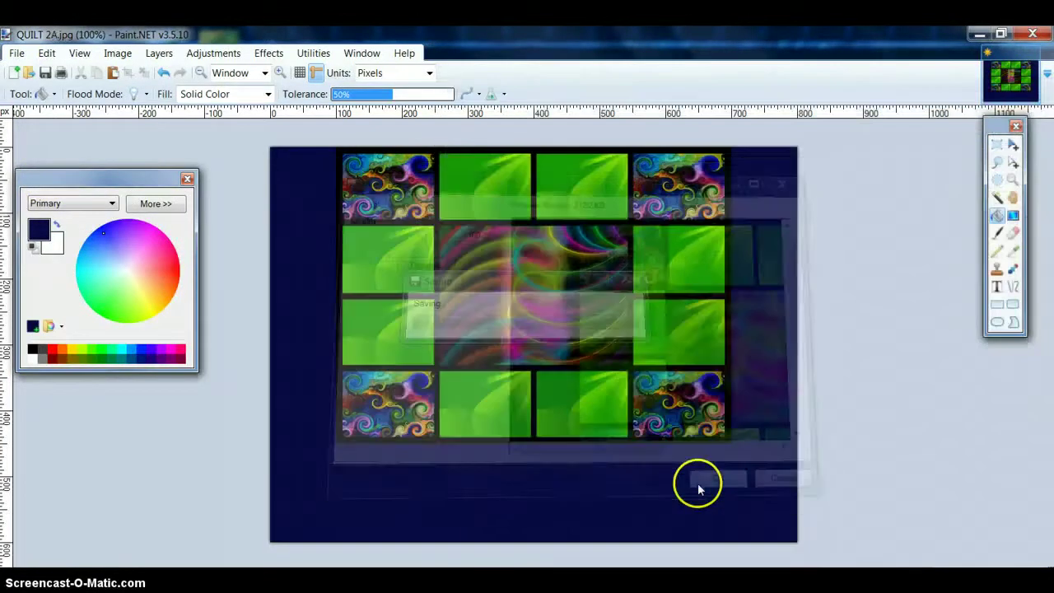
click(164, 73)
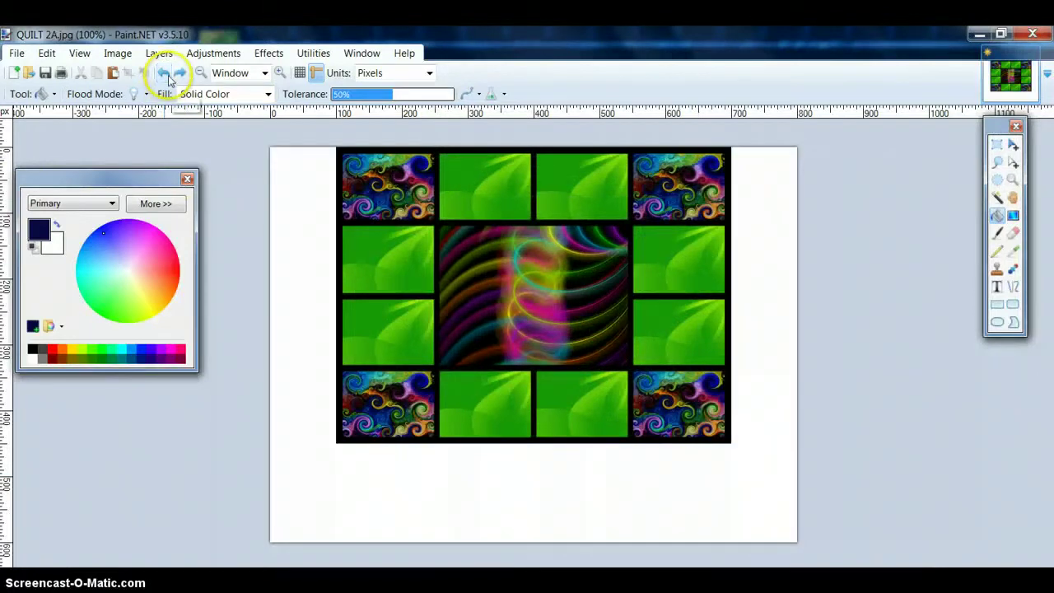
click(1013, 251)
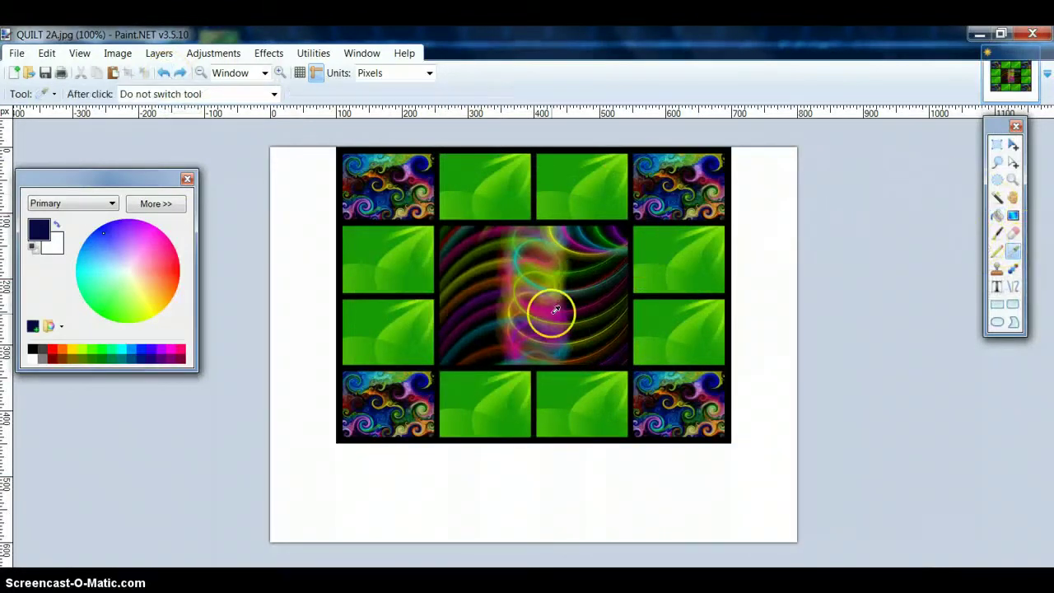
click(770, 297)
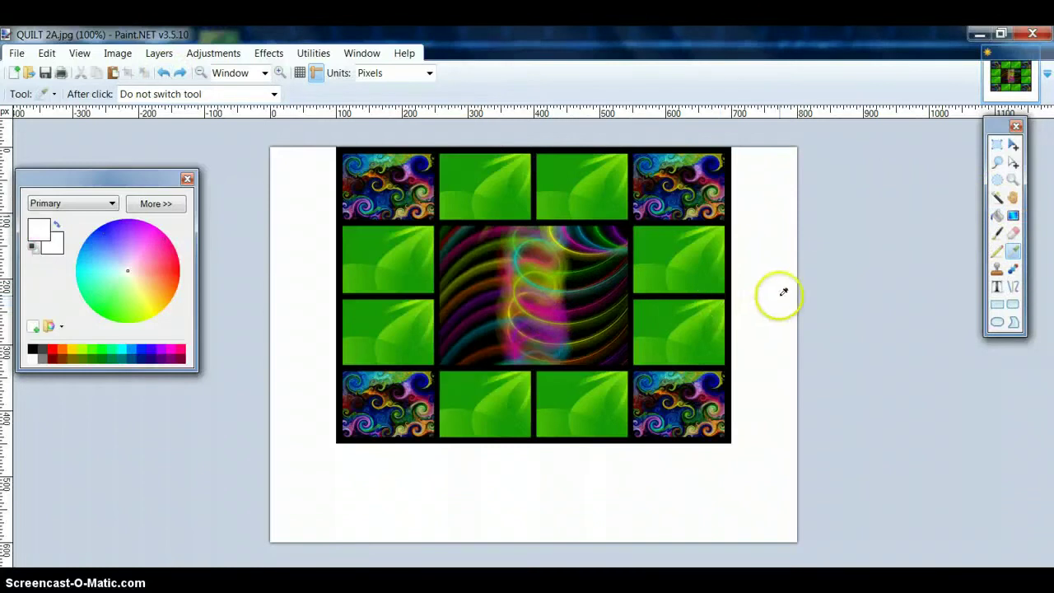
click(996, 215)
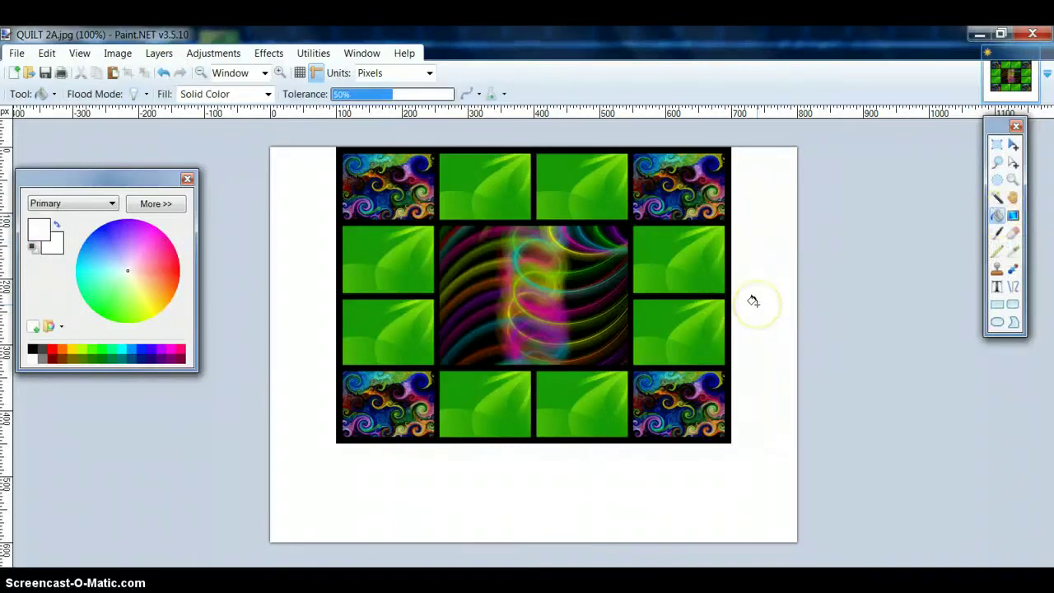
- Fill the white area around the quilt with a magenta sampled from the neon centre picture
click(1018, 253)
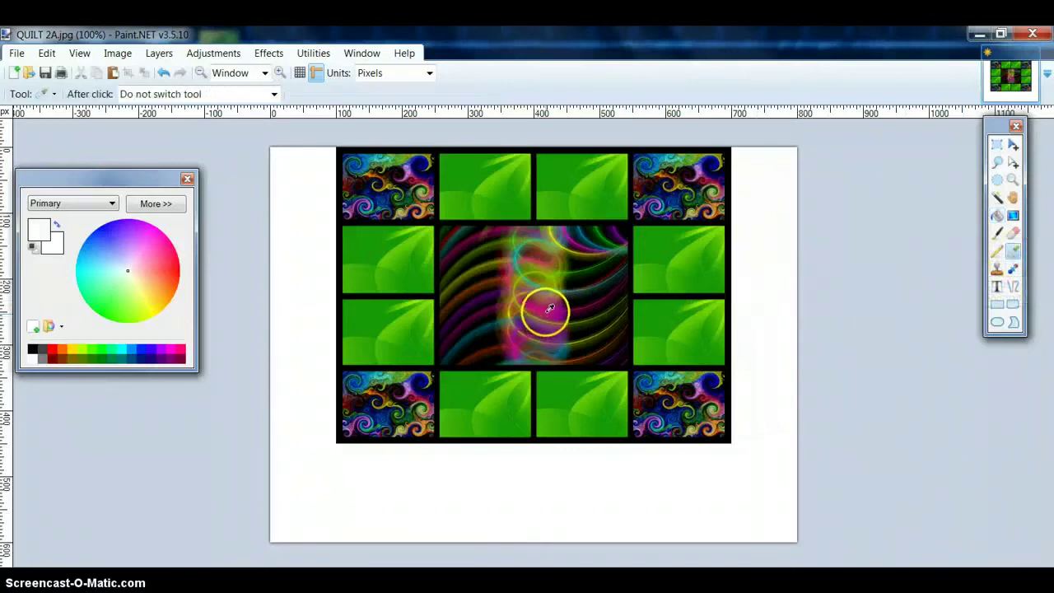
click(997, 217)
click(783, 283)
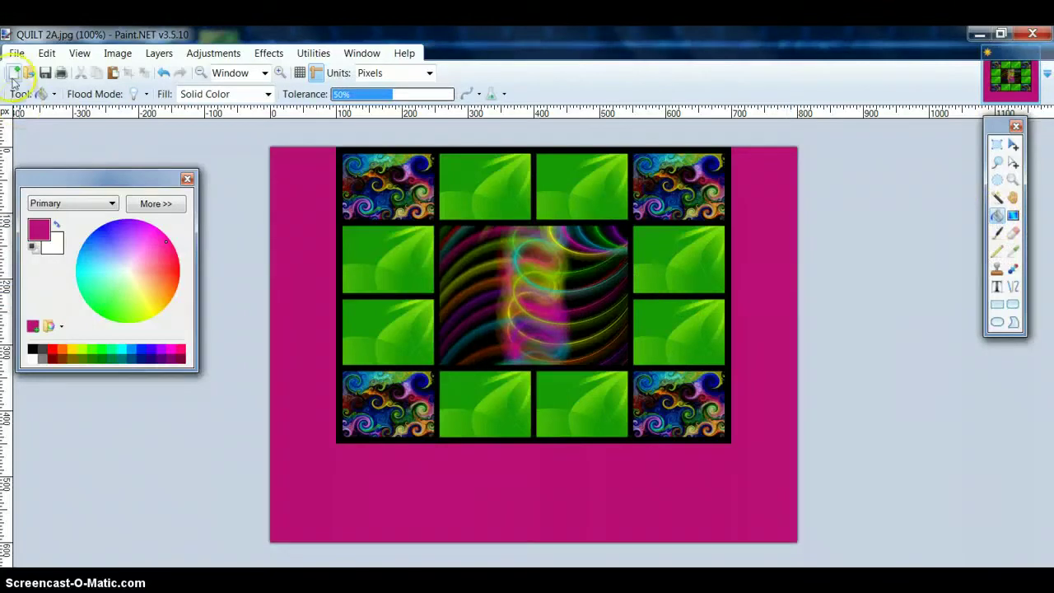
- Save the magenta-background quilt as a JPEG named QUILT 2B at quality 100 and undo the magenta background fill
click(16, 53)
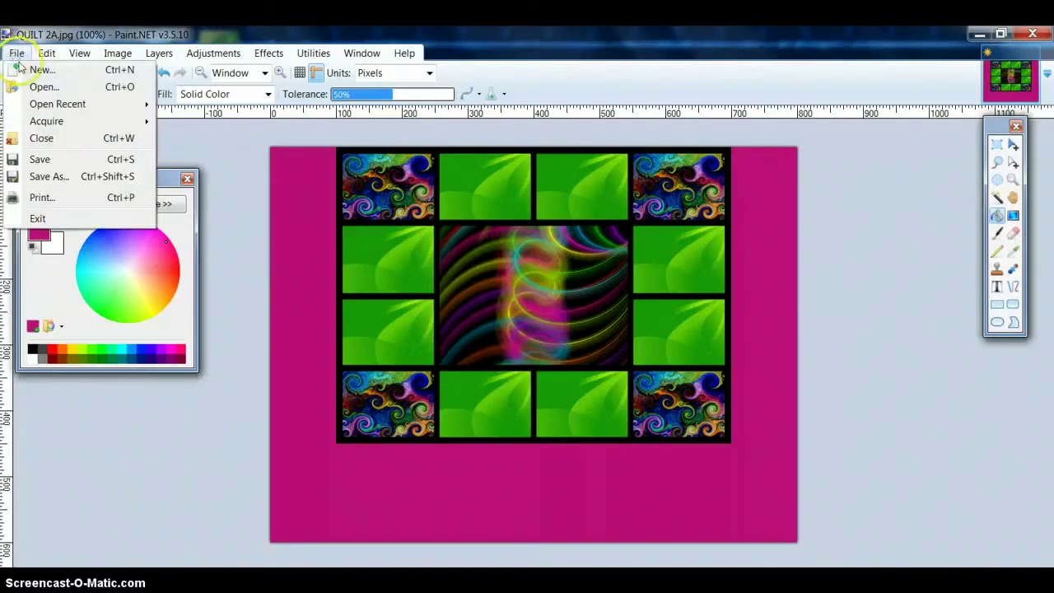
click(70, 177)
click(926, 494)
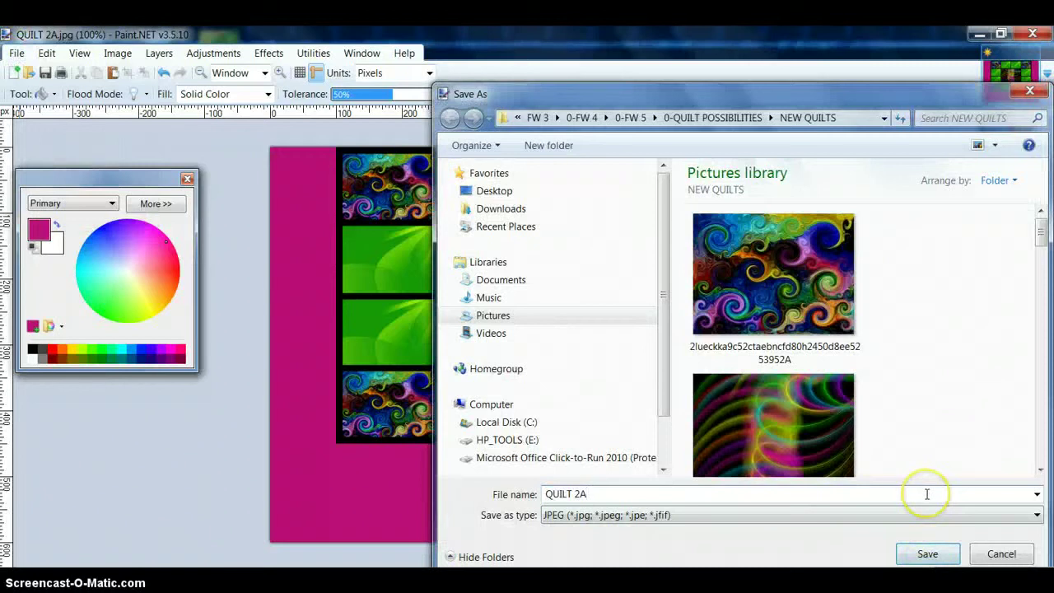
key(BackSpace)
text(B)
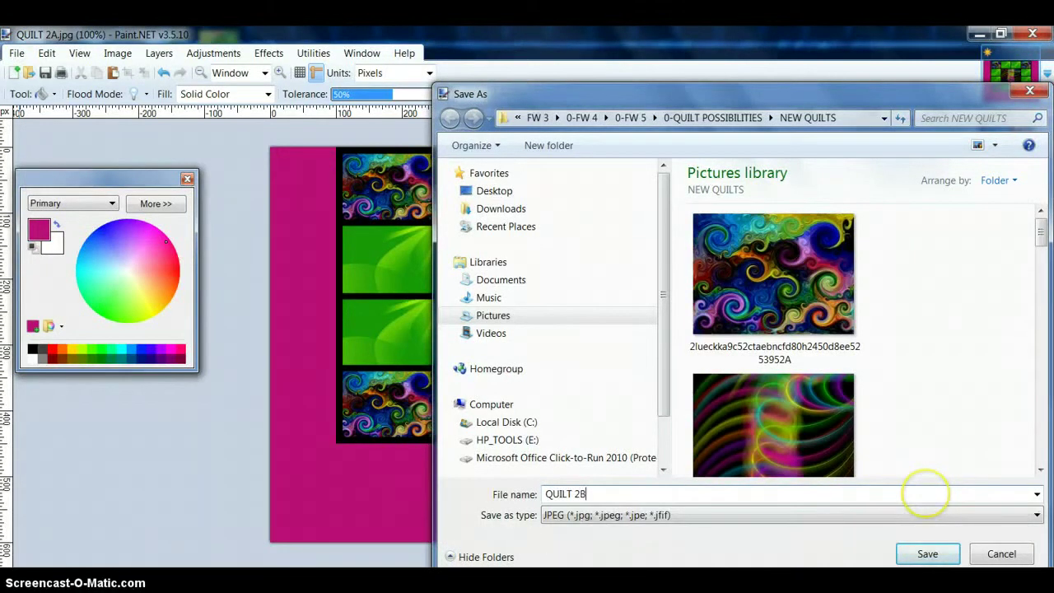
click(928, 553)
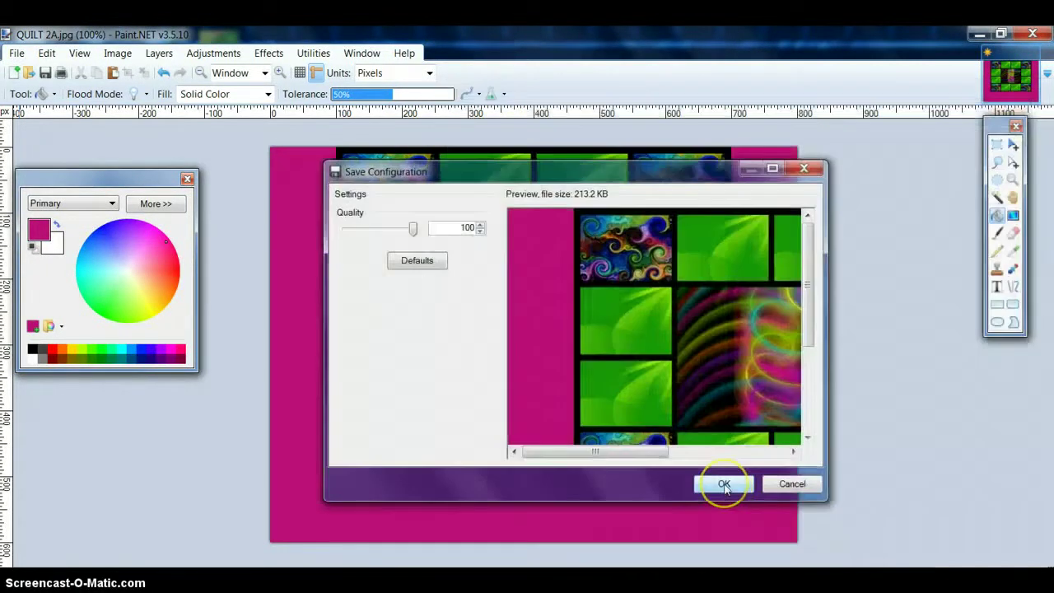
click(723, 485)
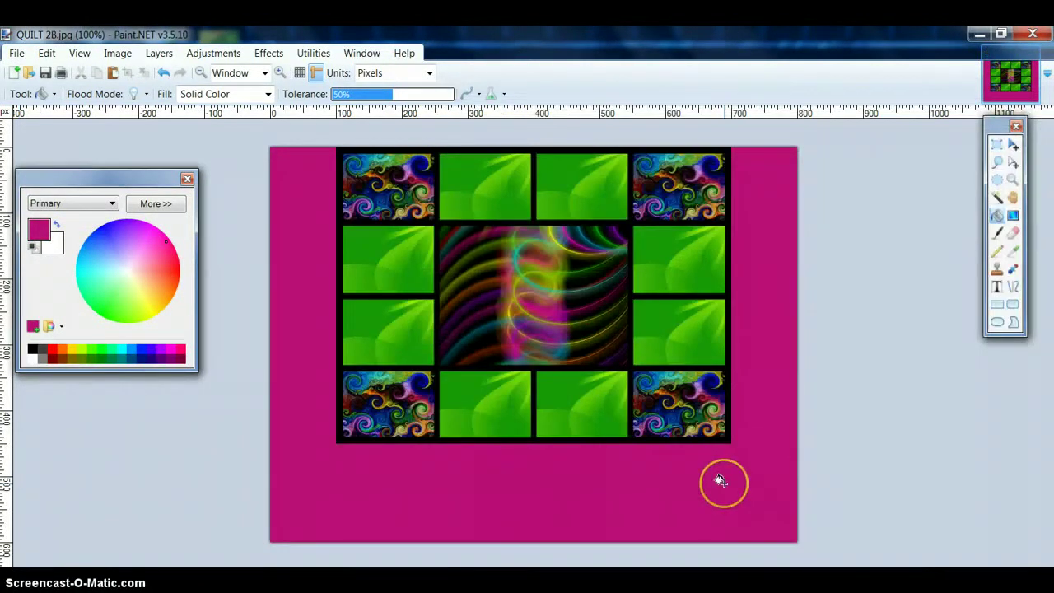
click(164, 72)
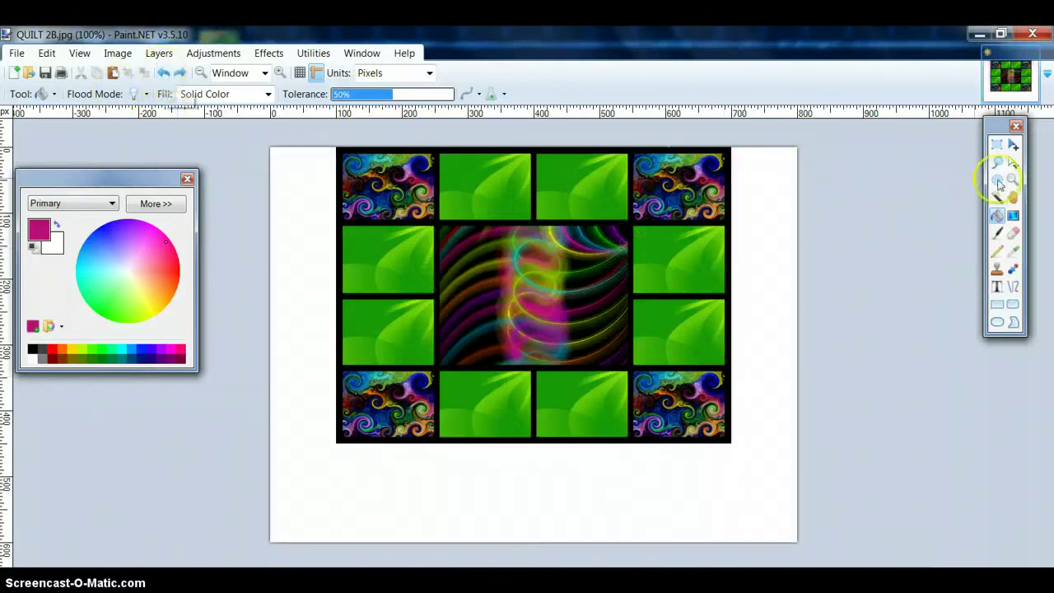
- Fill the white area around the quilt with a bright green sampled from the green leaf pictures
click(1014, 252)
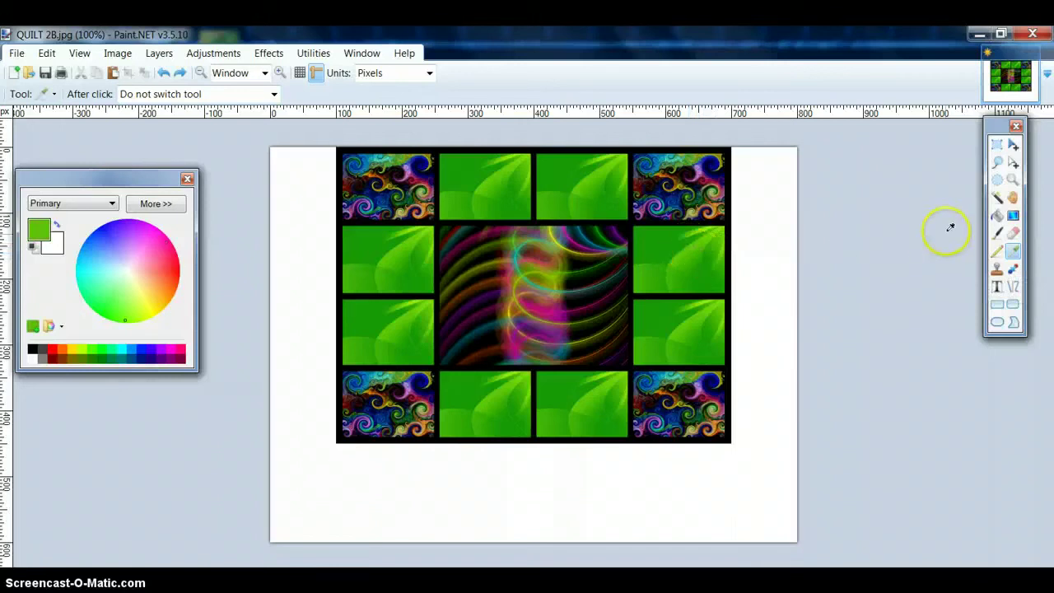
click(997, 216)
click(767, 252)
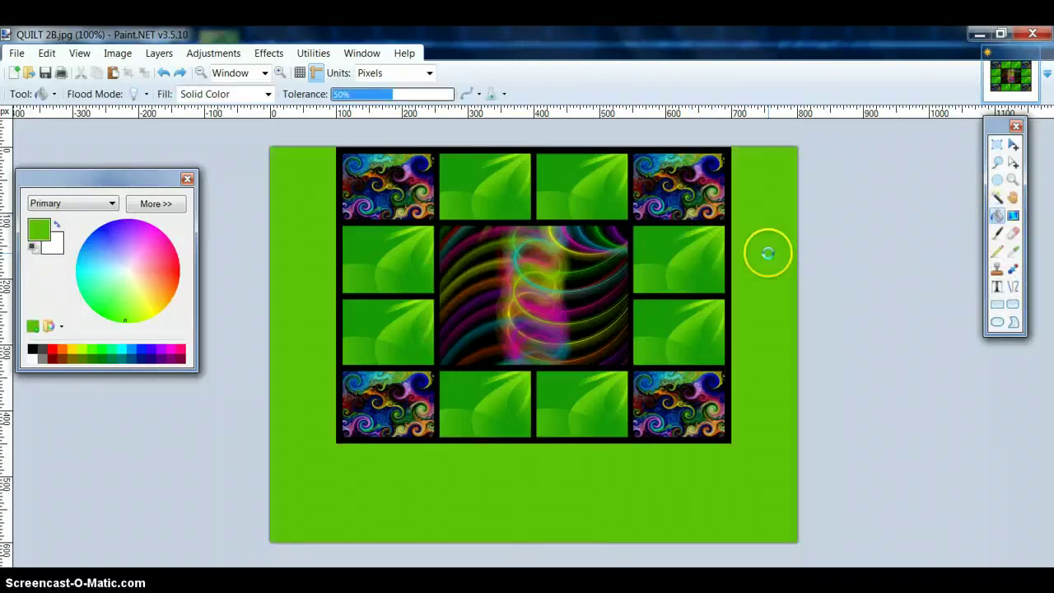
- Save the green-background quilt as a separate JPEG named QUILT 2C in the NEW QUILTS folder
click(17, 52)
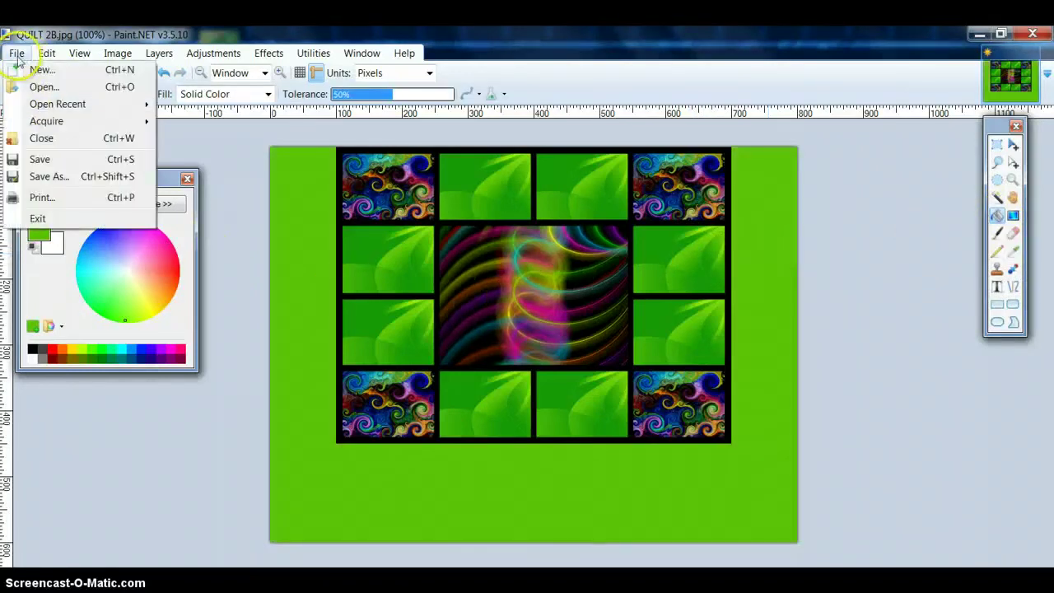
click(47, 178)
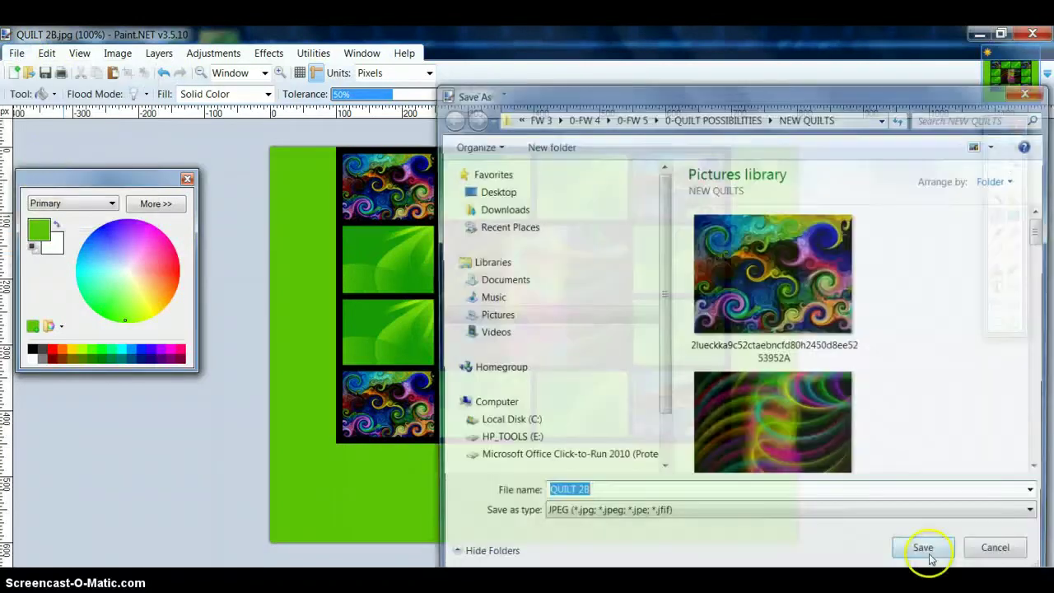
key(BackSpace)
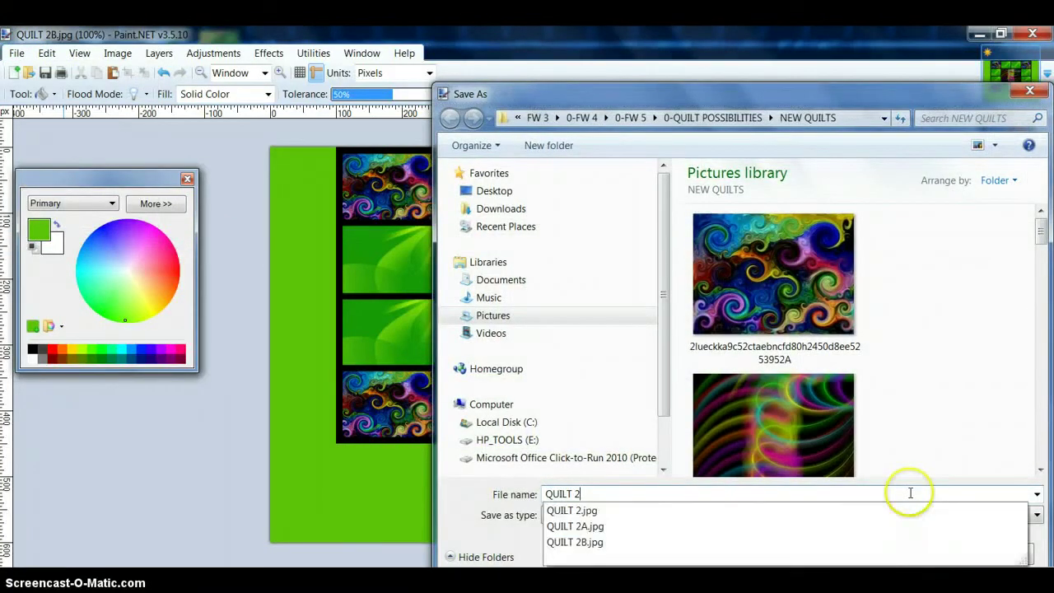
text(C)
key(Return)
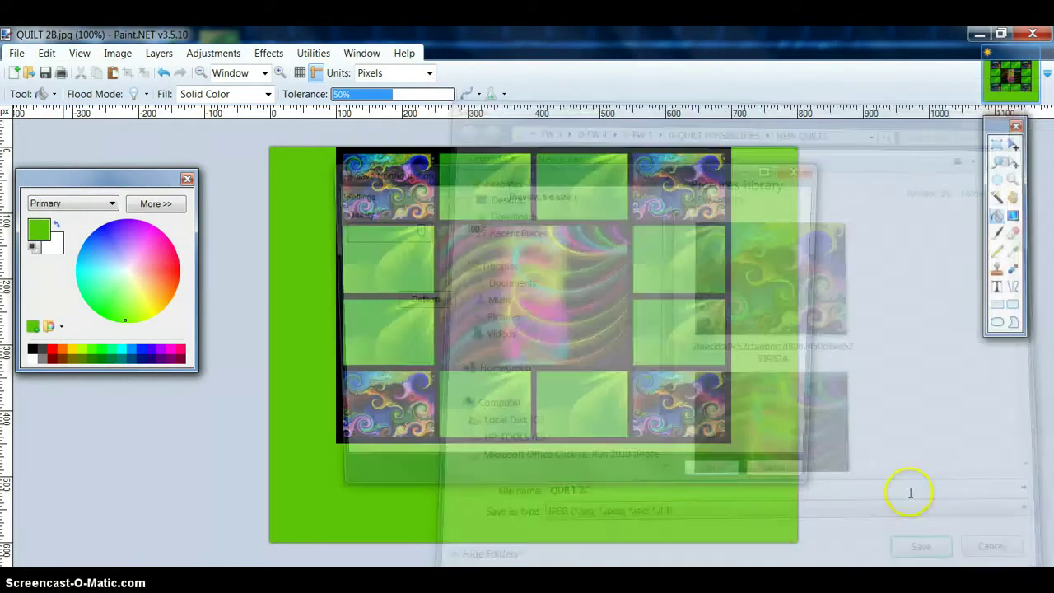